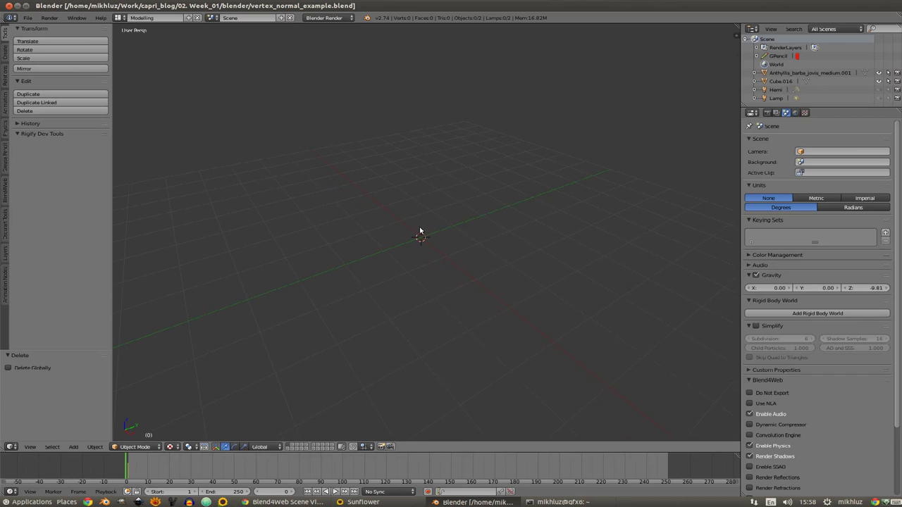
Add a smooth-shaded cube and move it left along the Y axis
key("shift+a")
left_click(485, 225)
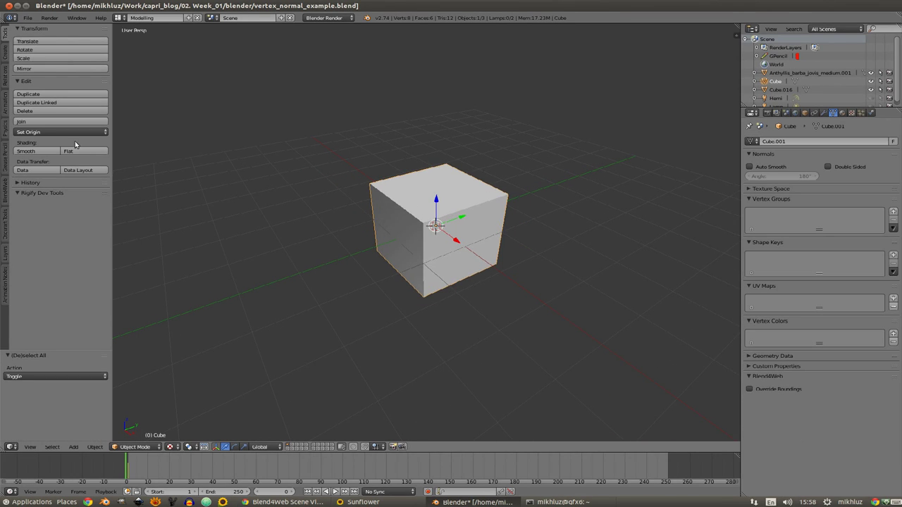
left_click(39, 151)
middle_click_drag(470, 230, 326, 262)
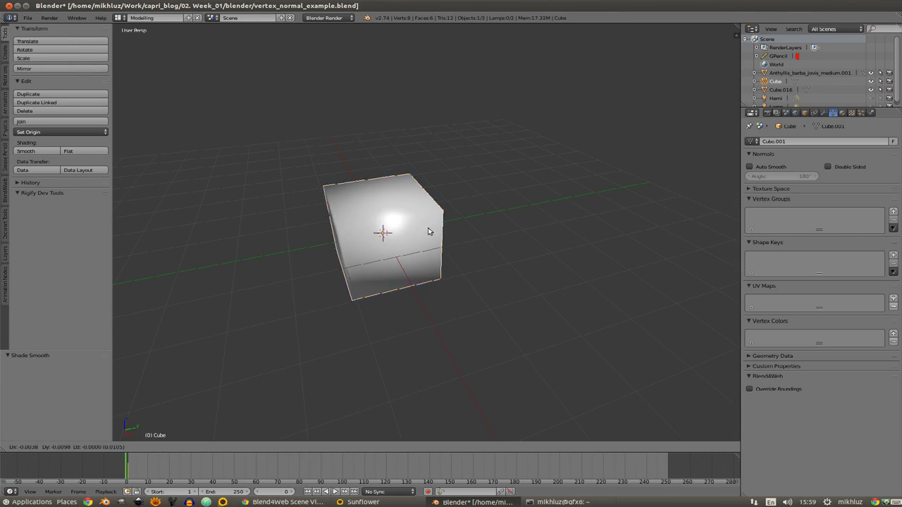
left_click_drag(409, 224, 365, 246)
Duplicate the cube along Y and bevel all the copy's edges into rounded corners
key("shift+d")
key("y")
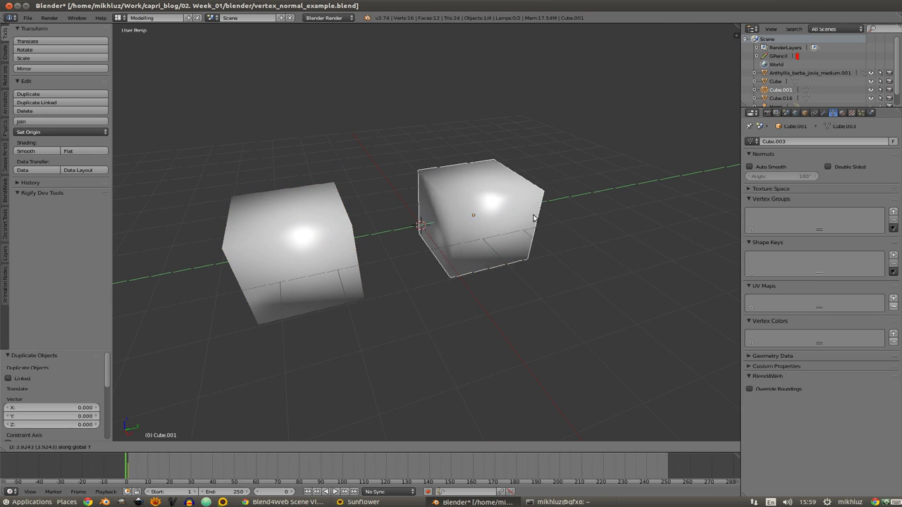
left_click(499, 215)
scroll(486, 215, "up", 2)
key("Tab")
key("a")
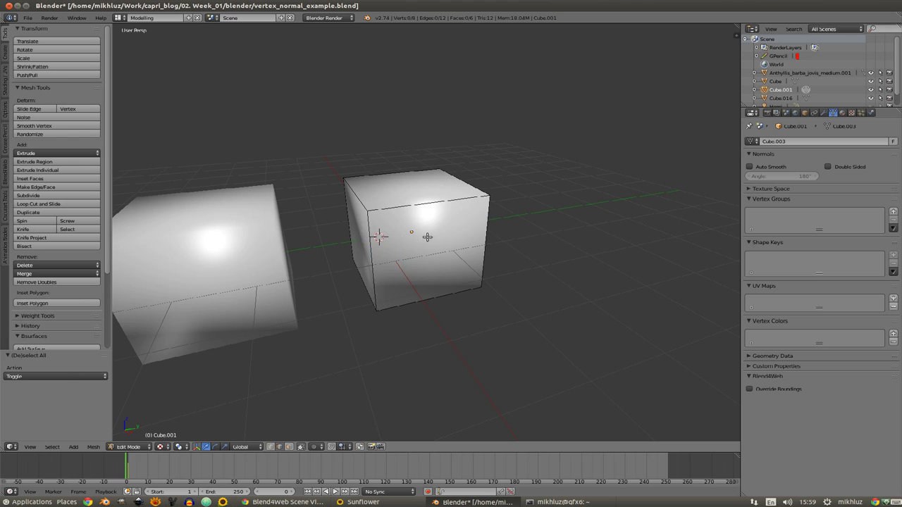
key("a")
key("ctrl+b")
left_click(538, 219)
key("Tab")
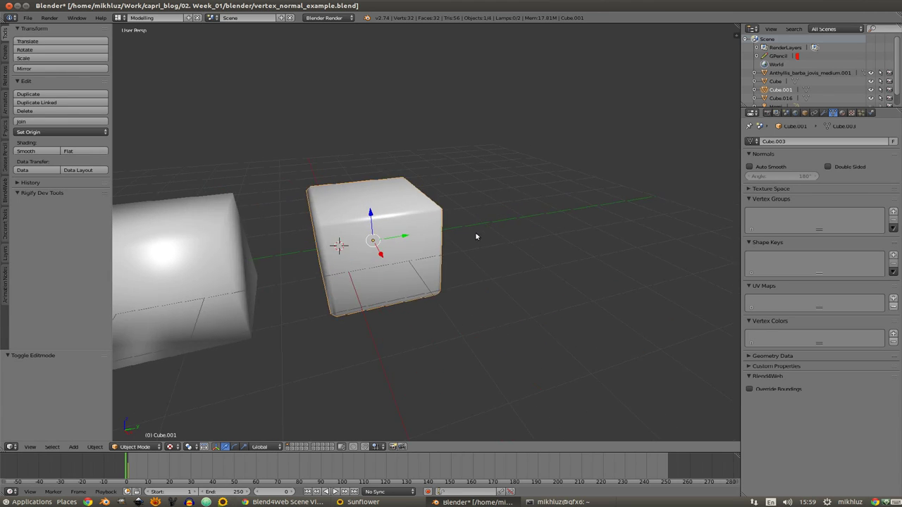
middle_click_drag(556, 219, 460, 240)
Duplicate the bevelled cube along Y and add a first loop cut near its edges
key("shift+d")
key("y")
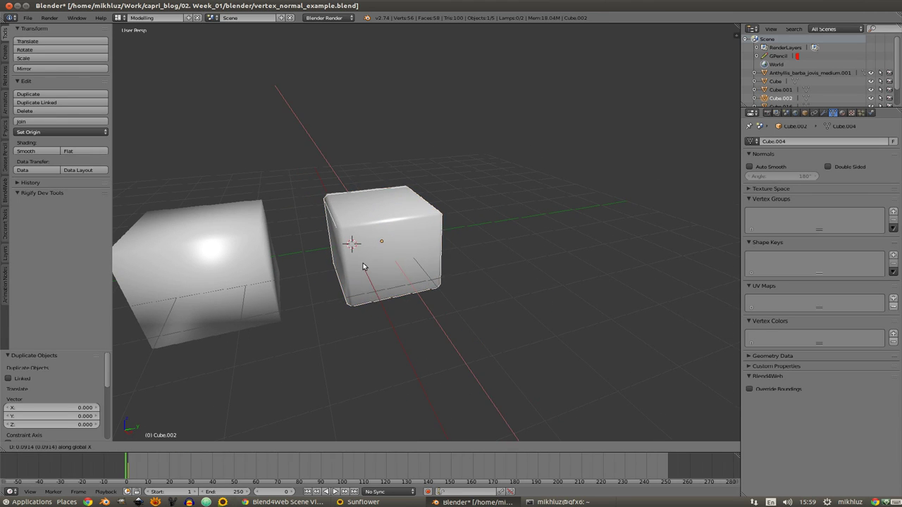
left_click(495, 243)
mouse_move(495, 243)
middle_mouse_down()
mouse_move(423, 233)
mouse_move(465, 239)
mouse_move(397, 244)
middle_mouse_up()
key("Tab")
key("ctrl+r")
left_click(417, 223)
key("ctrl+b")
left_click(432, 248)
Add a second edge loop to tighten the copy's rounded edges
key("ctrl+r")
left_click(479, 238)
left_click(512, 231)
key("a")
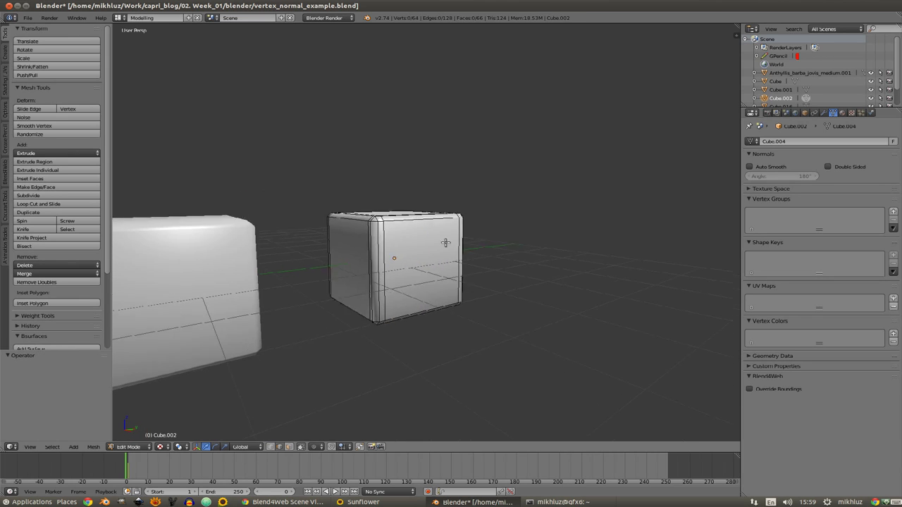
key("a")
left_click(447, 258, "alt")
key("a")
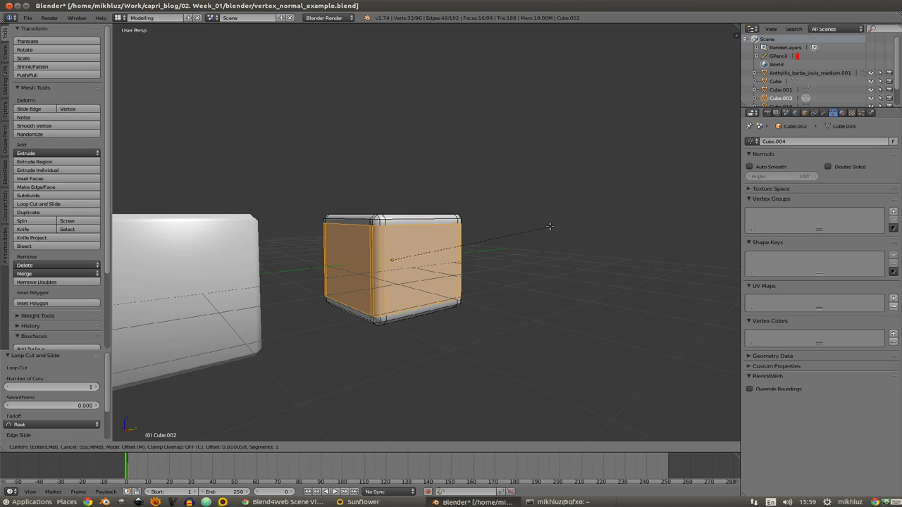
key("Tab")
mouse_move(477, 247)
middle_mouse_down()
mouse_move(457, 282)
mouse_move(442, 235)
middle_mouse_up()
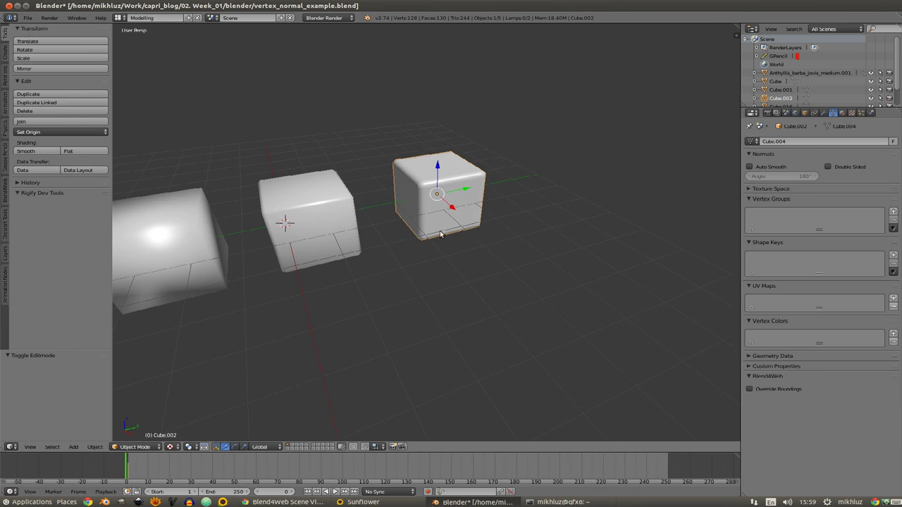
Duplicate the middle cube and place the copy forward of the row along X
right_click(331, 212)
key("shift+d")
key("y")
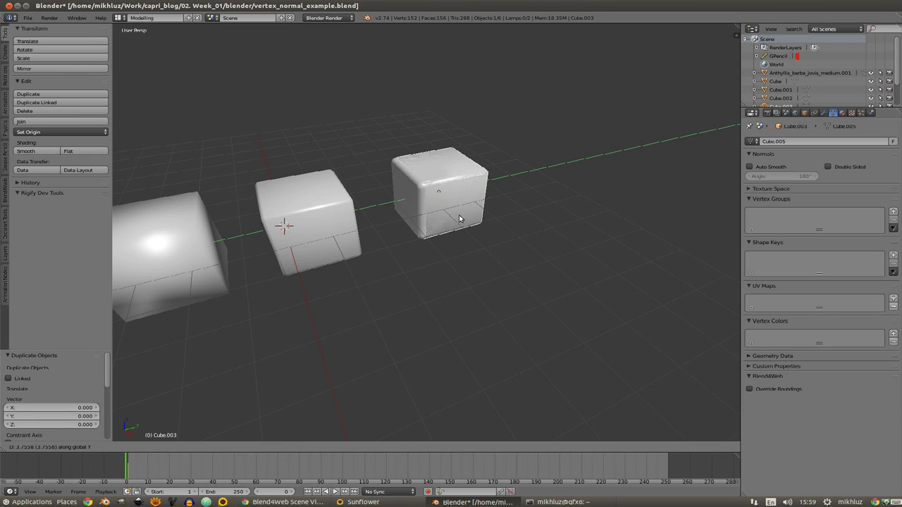
left_click(454, 215)
key("g")
key("x")
left_click(514, 287)
mouse_move(514, 287)
middle_mouse_down()
mouse_move(484, 285)
mouse_move(591, 244)
middle_mouse_up()
Check the view properties panel, then select the new copy's top face
key("n")
mouse_move(553, 201)
middle_mouse_down()
mouse_move(547, 238)
mouse_move(557, 226)
middle_mouse_up()
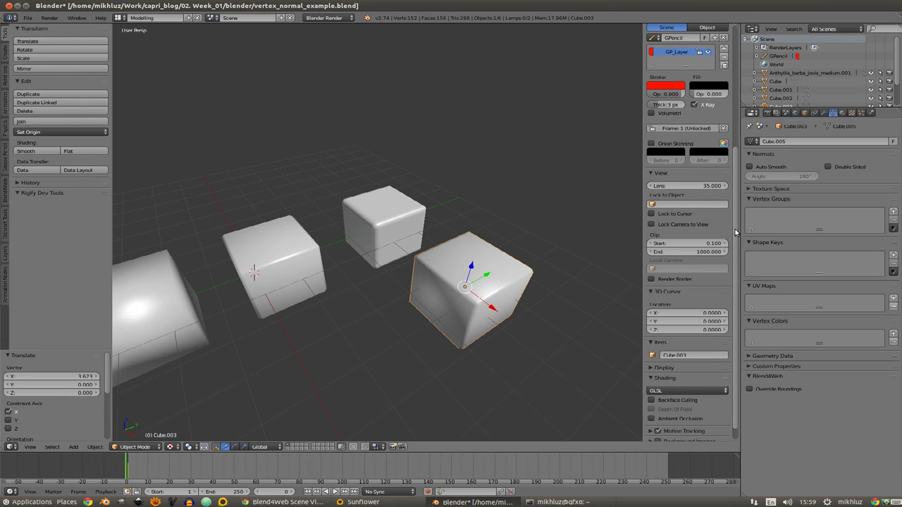
scroll(686, 176, "up", 5)
mouse_move(574, 195)
middle_mouse_down()
mouse_move(423, 240)
mouse_move(462, 260)
mouse_move(451, 227)
middle_mouse_up()
key("Tab")
key("n")
key("3")
right_click(458, 231)
key("Tab")
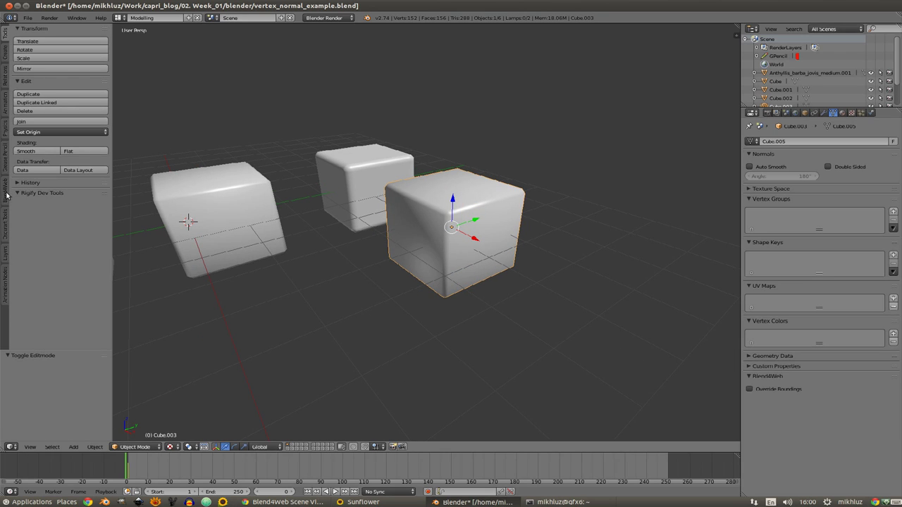
Show Cube.003's vertex normals with the Blend4Web editor and orbit to compare shading
left_click(5, 189)
left_click(69, 131)
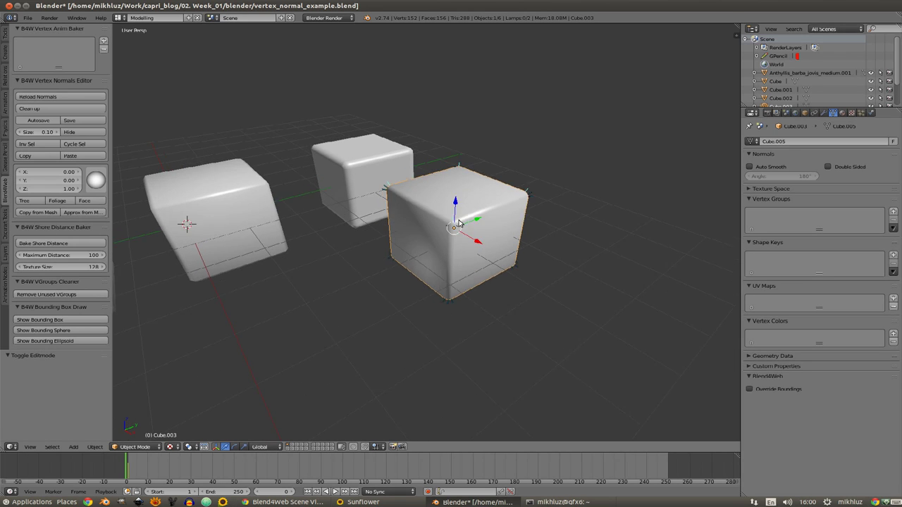
mouse_move(167, 139)
middle_mouse_down()
mouse_move(477, 186)
mouse_move(448, 172)
mouse_move(380, 200)
middle_mouse_up()
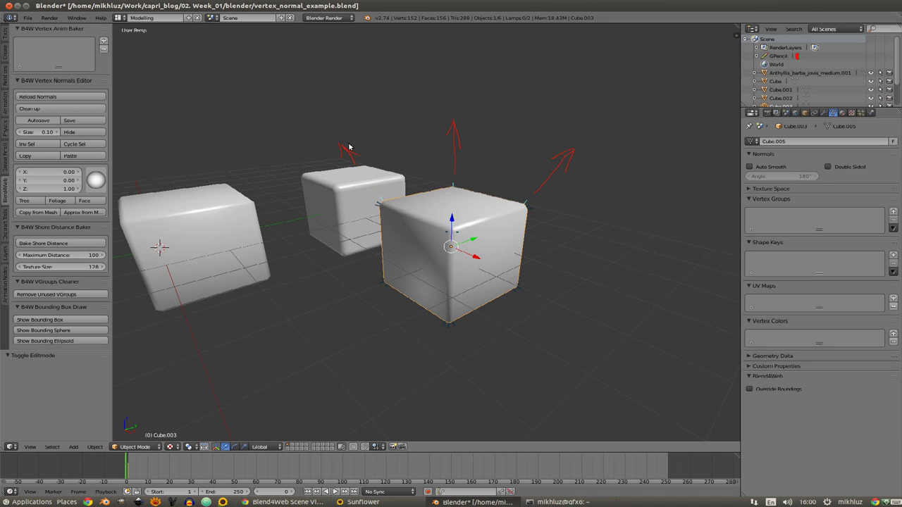
middle_click_drag(450, 237, 212, 212)
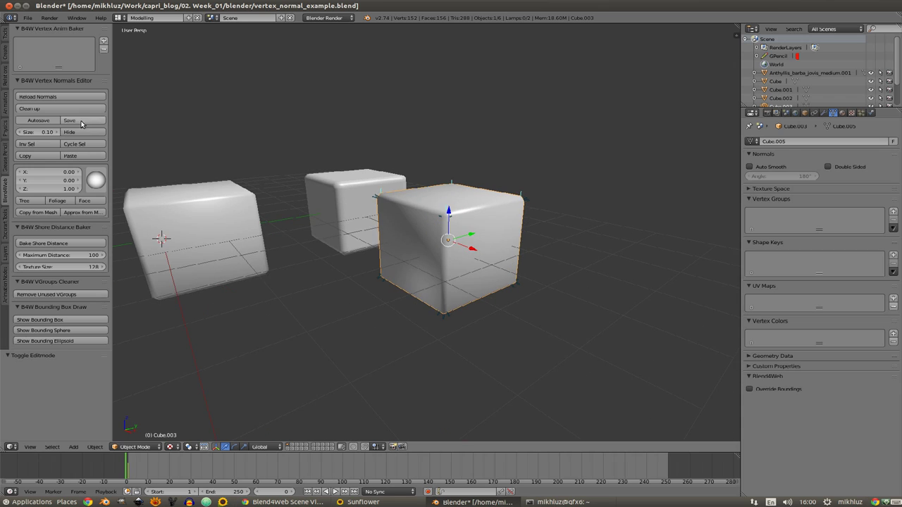
middle_click_drag(262, 166, 408, 160)
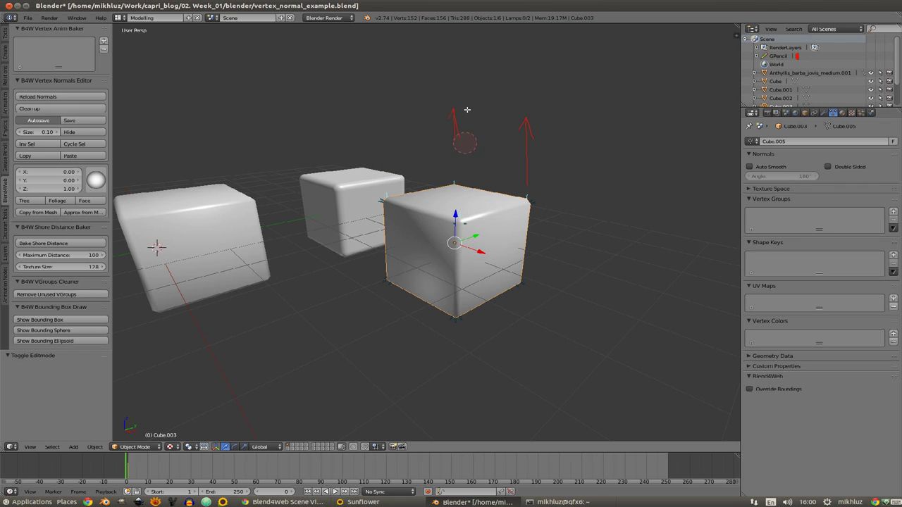
middle_click_drag(521, 169, 296, 141)
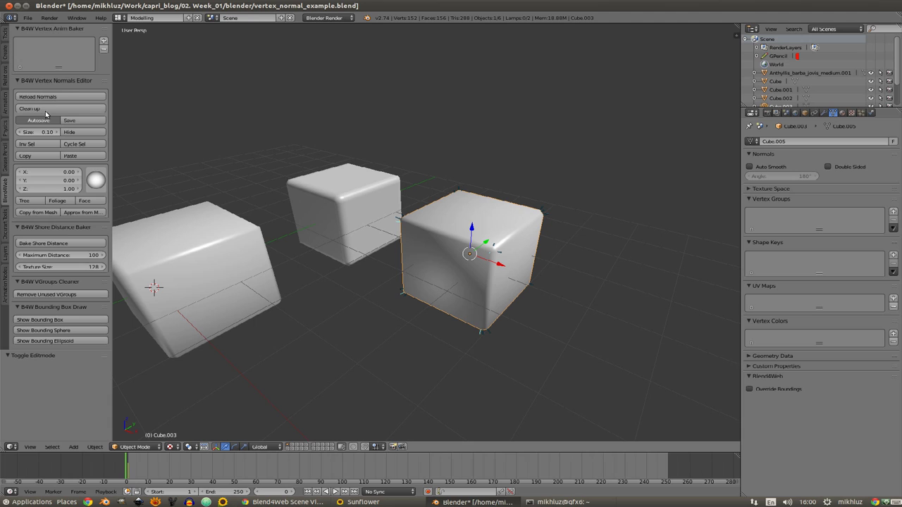
middle_click_drag(371, 191, 309, 234)
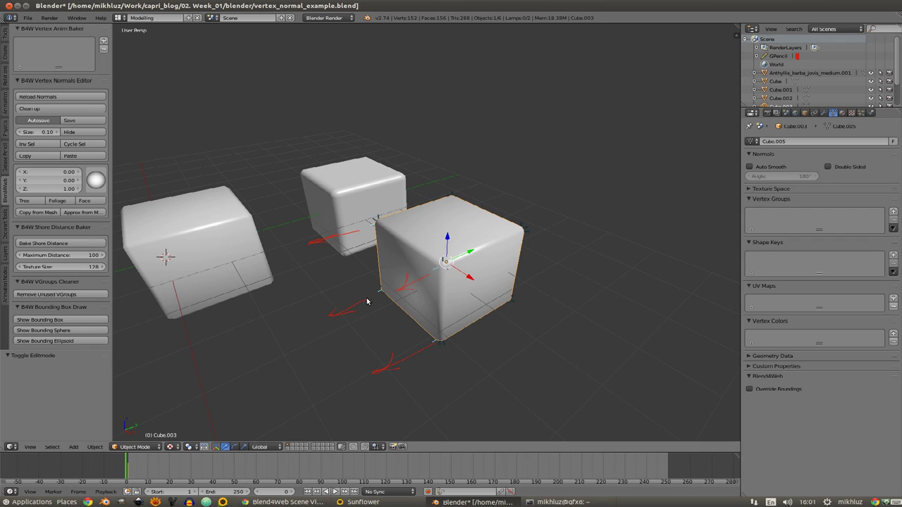
Inspect the front cube's normals close up, from below and above the grid
middle_click_drag(367, 373, 398, 245)
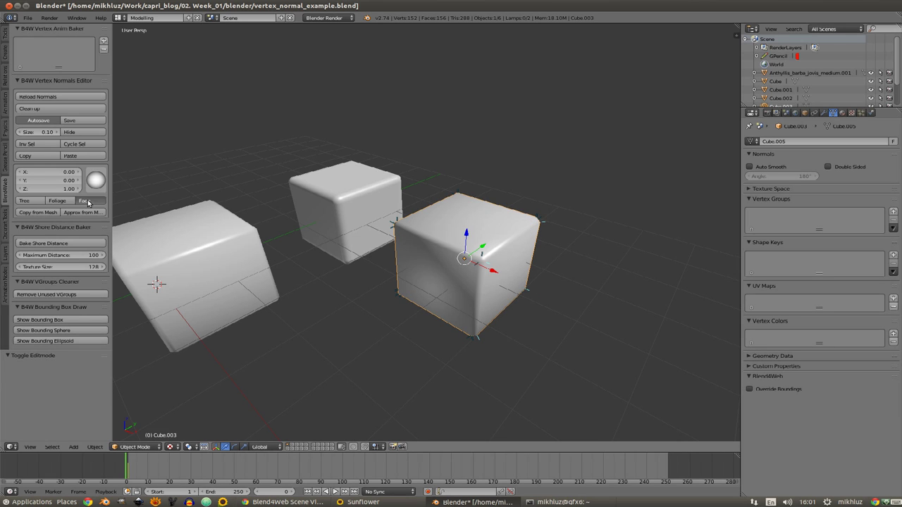
middle_click_drag(88, 202, 89, 141)
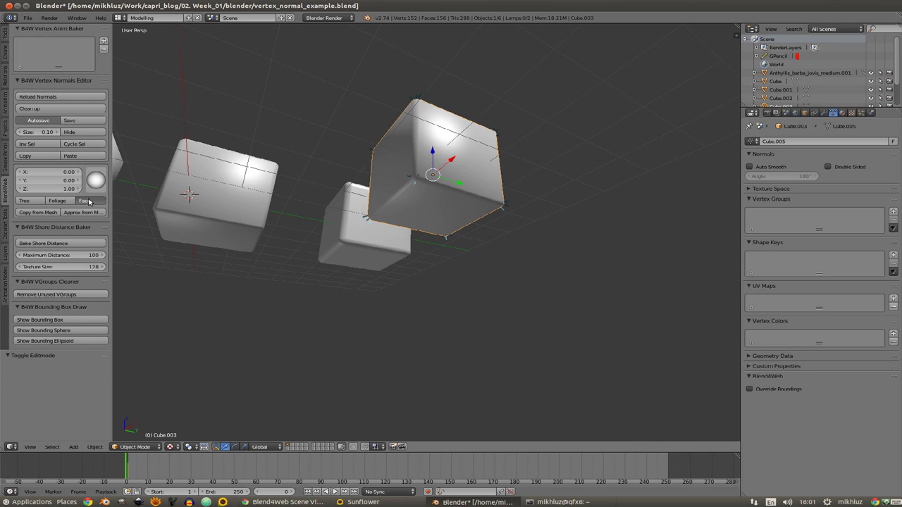
mouse_move(89, 203)
middle_mouse_down()
mouse_move(91, 176)
mouse_move(237, 202)
middle_mouse_up()
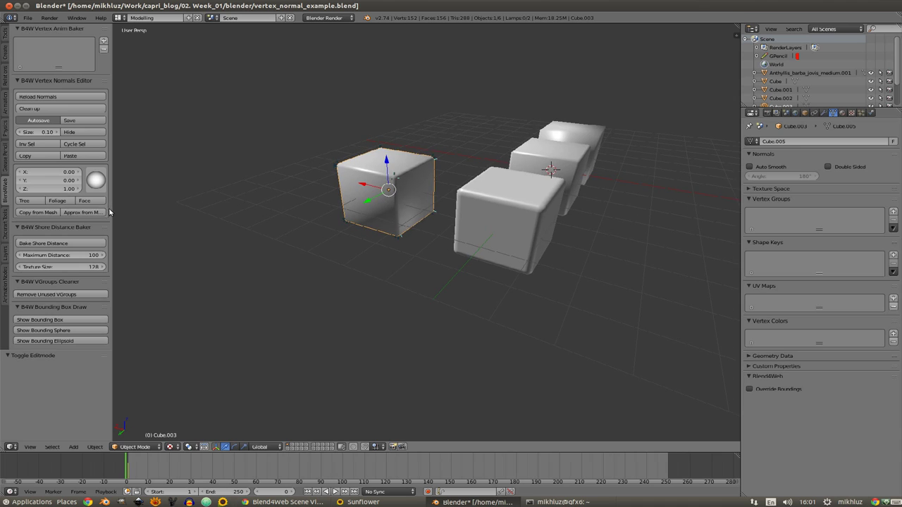
middle_click_drag(110, 212, 92, 183)
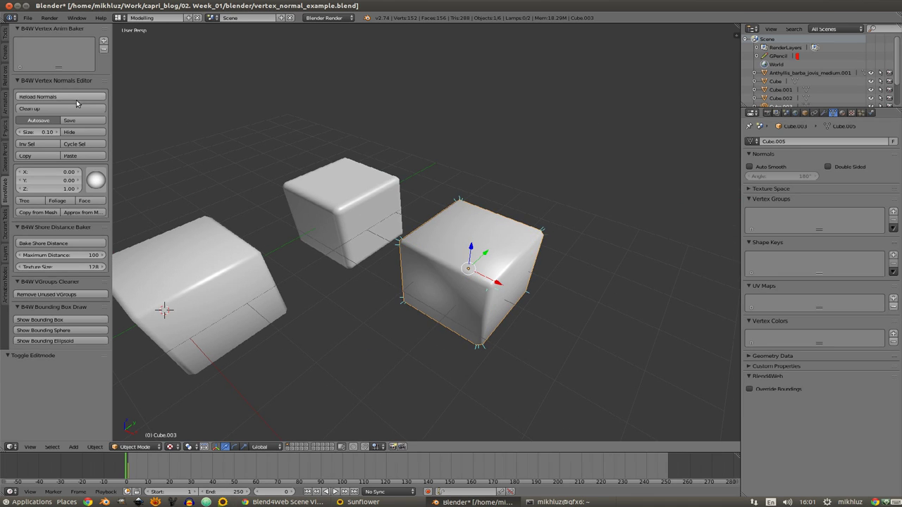
scroll(354, 140, "up", 5)
middle_click_drag(393, 136, 357, 165)
scroll(359, 158, "down", 5)
Reapply smooth shading to the front cube from the Tools tab
left_click(5, 34)
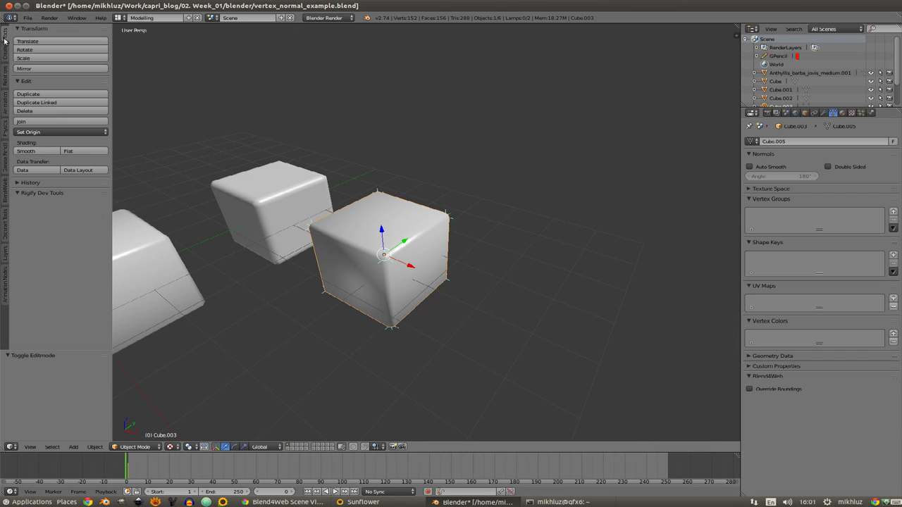
left_click(37, 153)
middle_click_drag(366, 232, 427, 169)
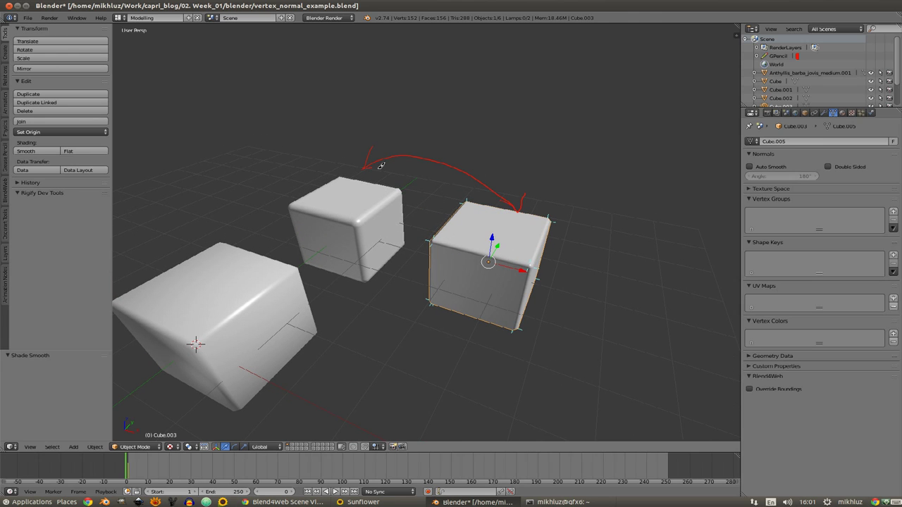
middle_click_drag(426, 294, 293, 142)
Select the middle cube and select all of its faces in edit mode
right_click(360, 215)
key("Tab")
key("Tab")
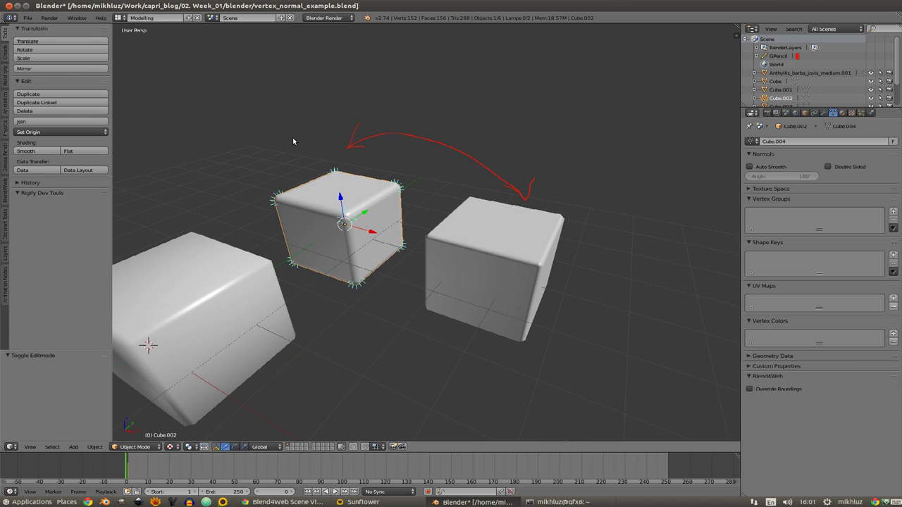
left_click(5, 189)
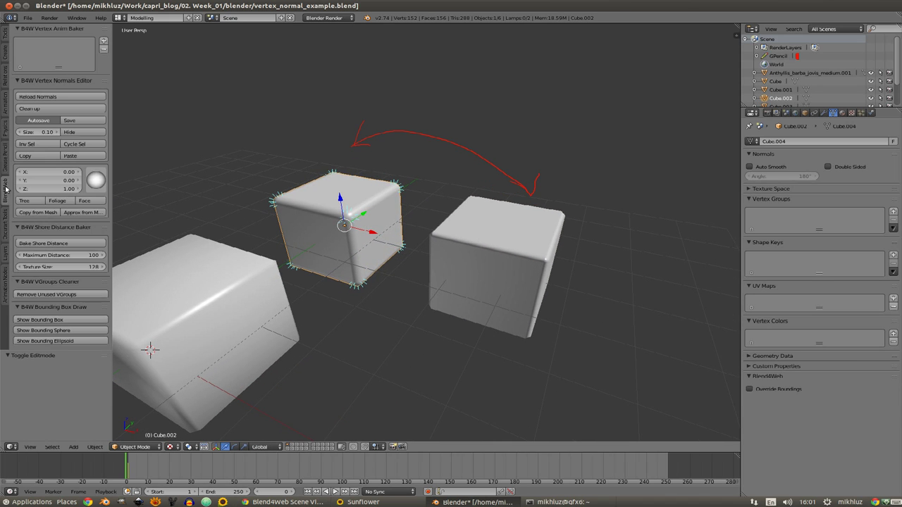
left_click(4, 34)
middle_click_drag(270, 136, 311, 192)
key("Tab")
key("a")
key("a")
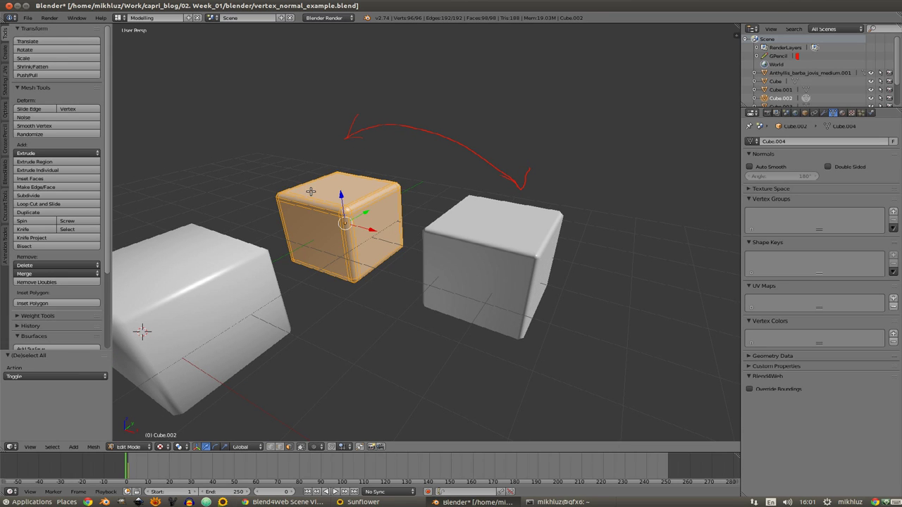
key("Tab")
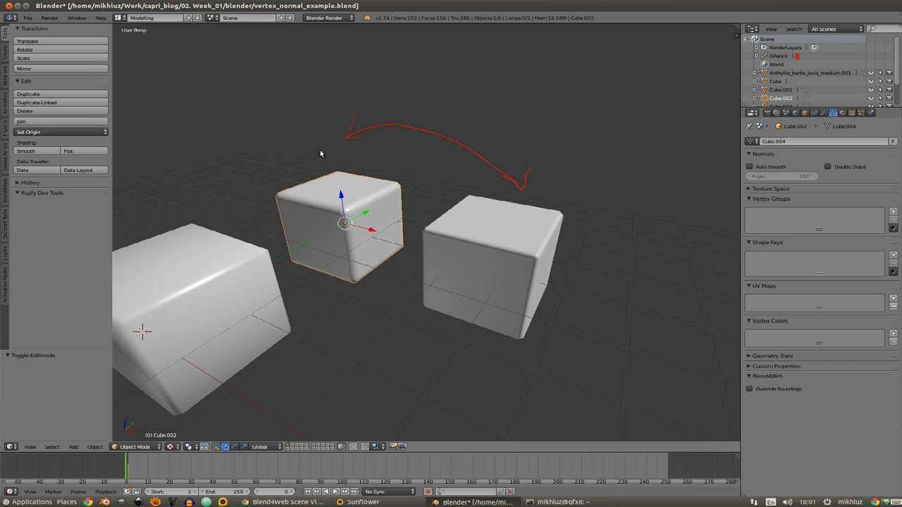
Select the right cube and orbit around the row to compare the cubes
right_click(541, 216)
middle_click_drag(541, 217, 521, 242)
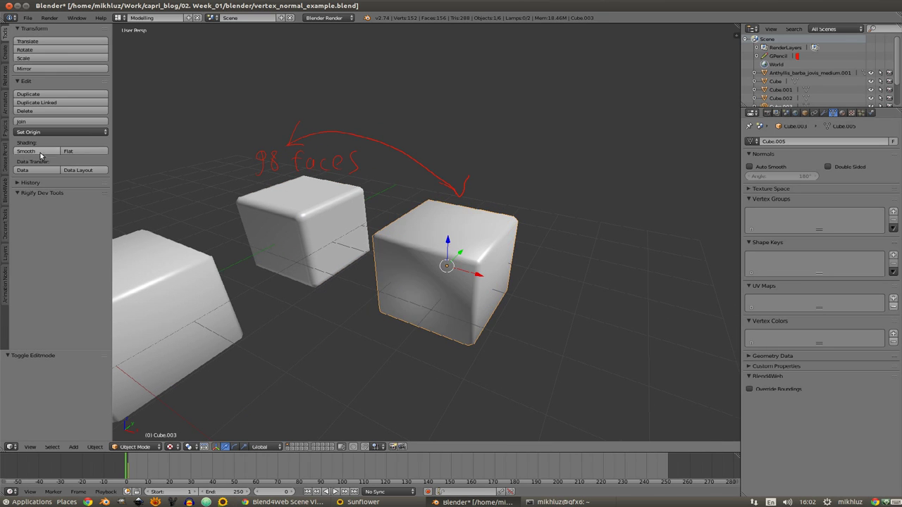
left_click(6, 193)
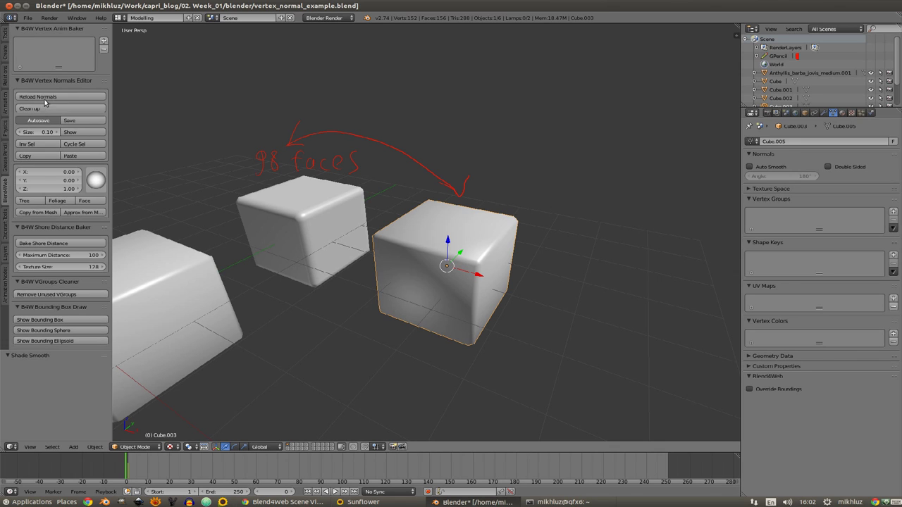
left_click(5, 45)
middle_click_drag(486, 211, 515, 204)
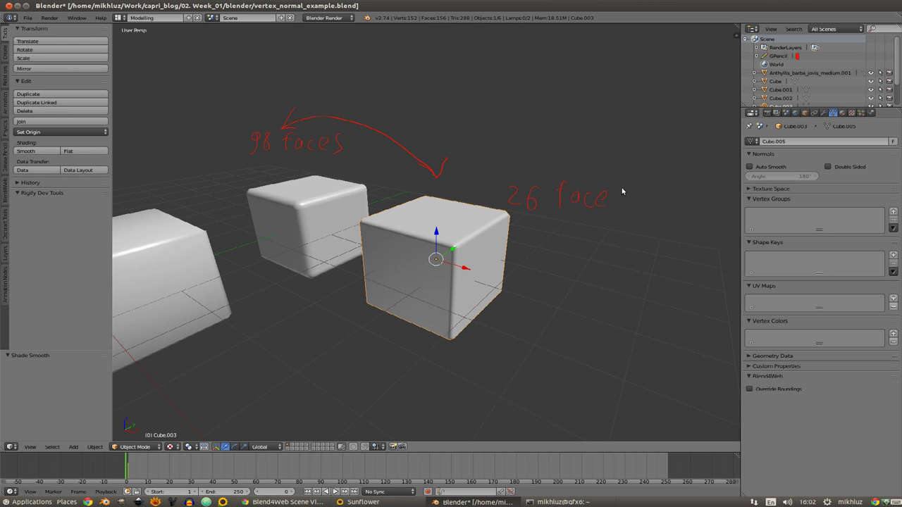
middle_click_drag(391, 278, 398, 269)
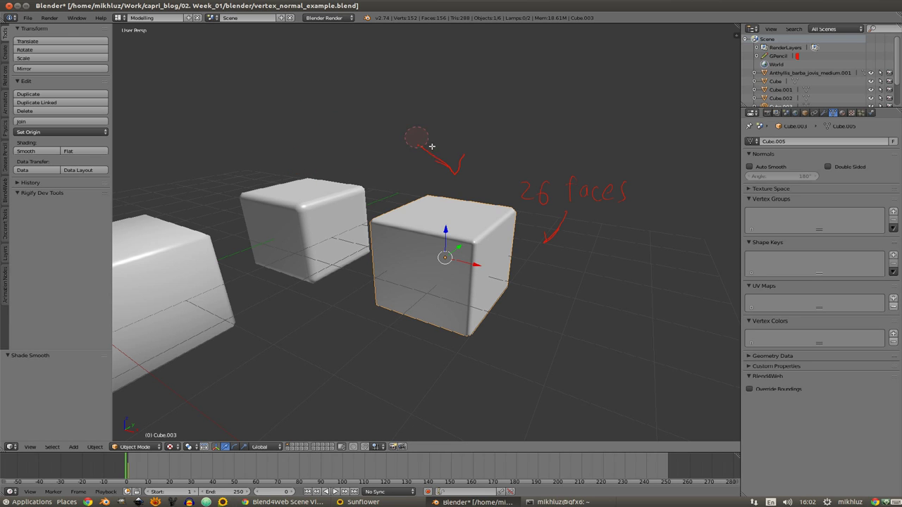
mouse_move(568, 237)
middle_mouse_down()
mouse_move(484, 258)
mouse_move(339, 405)
middle_mouse_up()
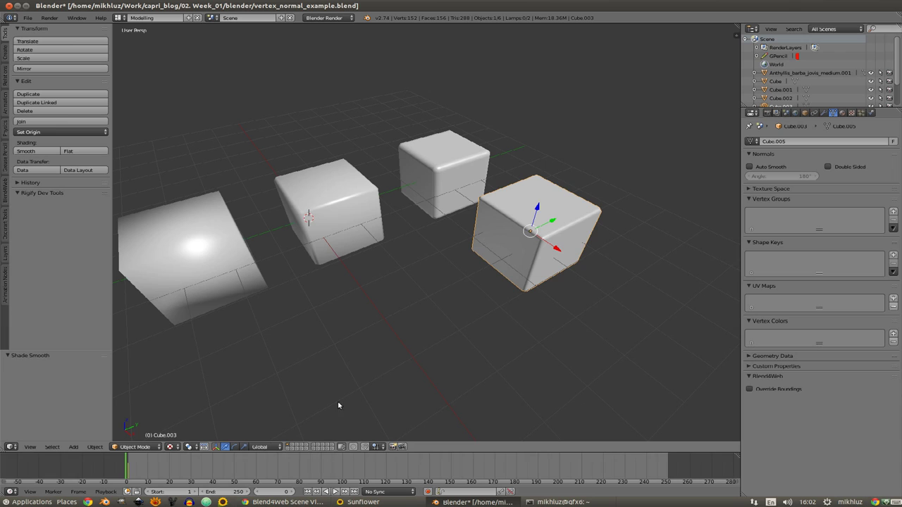
Switch to the post's layer, select the post, and frame it upright
left_click(292, 448)
right_click(336, 195)
key("KP_Decimal")
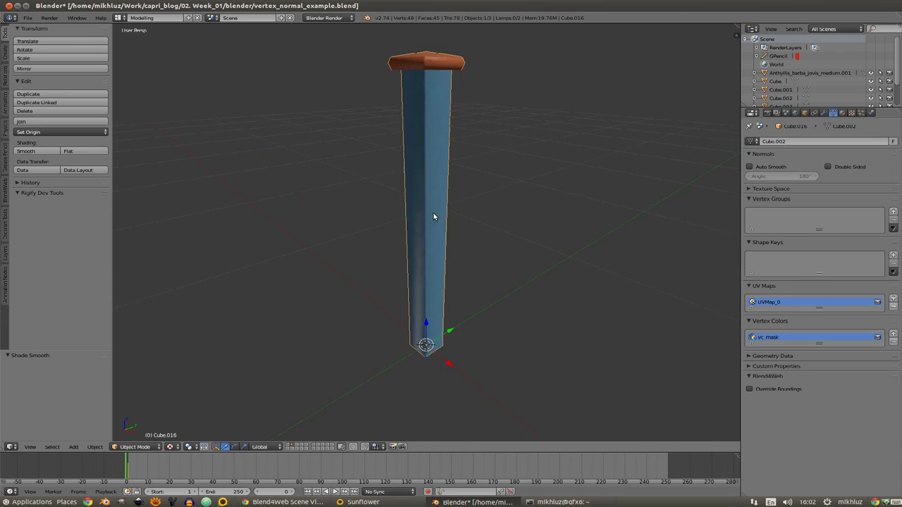
mouse_move(444, 224)
middle_mouse_down()
mouse_move(422, 189)
mouse_move(331, 134)
middle_mouse_up()
Set face select mode and display the post's vertex normals in the Blend4Web editor
left_click(6, 194)
key("Tab")
key("ctrl+Tab")
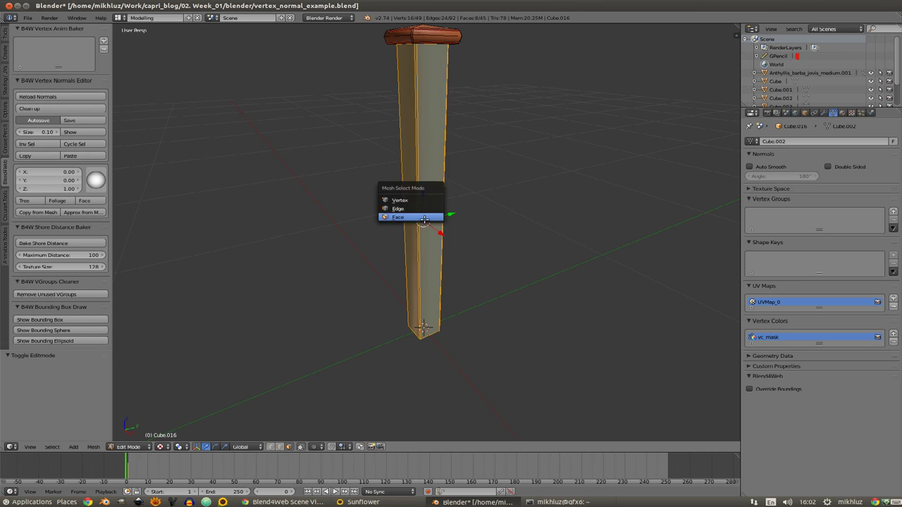
left_click(416, 215)
key("Tab")
mouse_move(409, 213)
middle_mouse_down()
mouse_move(312, 203)
mouse_move(437, 237)
mouse_move(397, 227)
middle_mouse_up()
left_click(59, 99)
left_click(81, 134)
Apply the post's scale and zoom in on its top
key("ctrl+a")
left_click(423, 227)
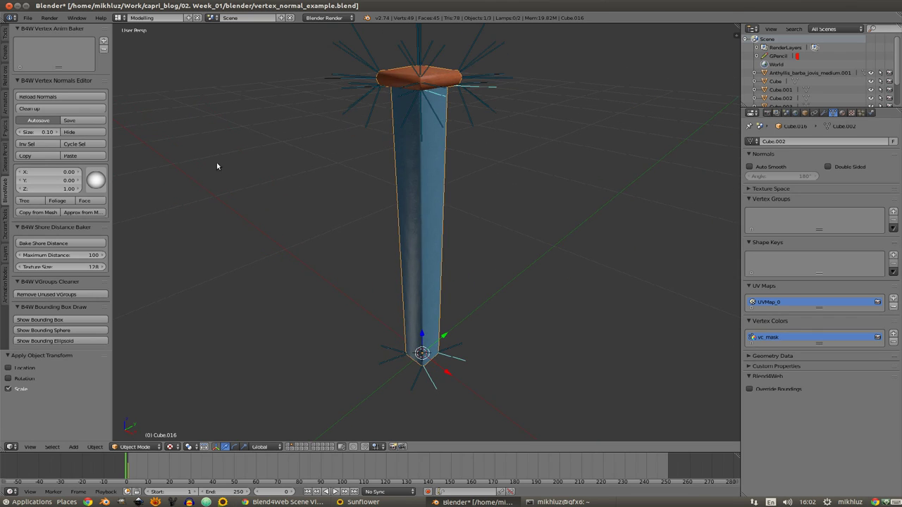
mouse_move(217, 166)
middle_mouse_down()
mouse_move(280, 137)
mouse_move(269, 188)
middle_mouse_up()
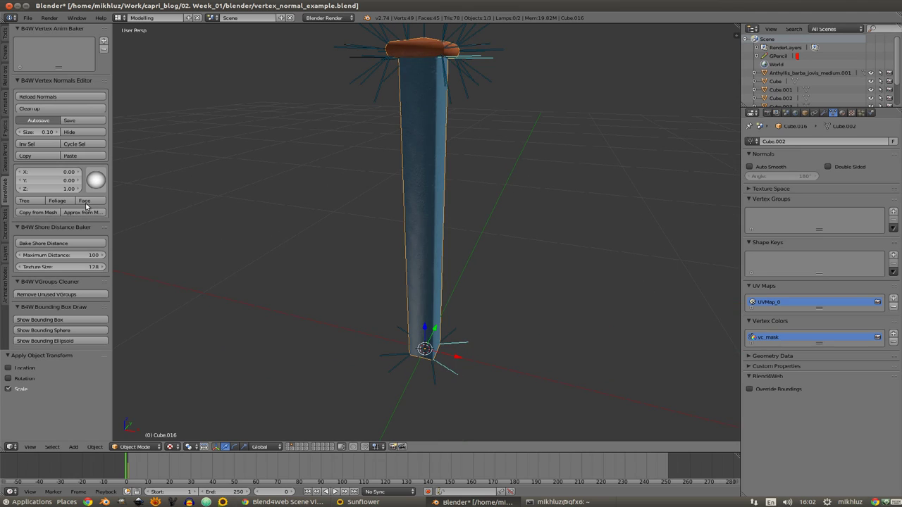
key("Tab")
key("Tab")
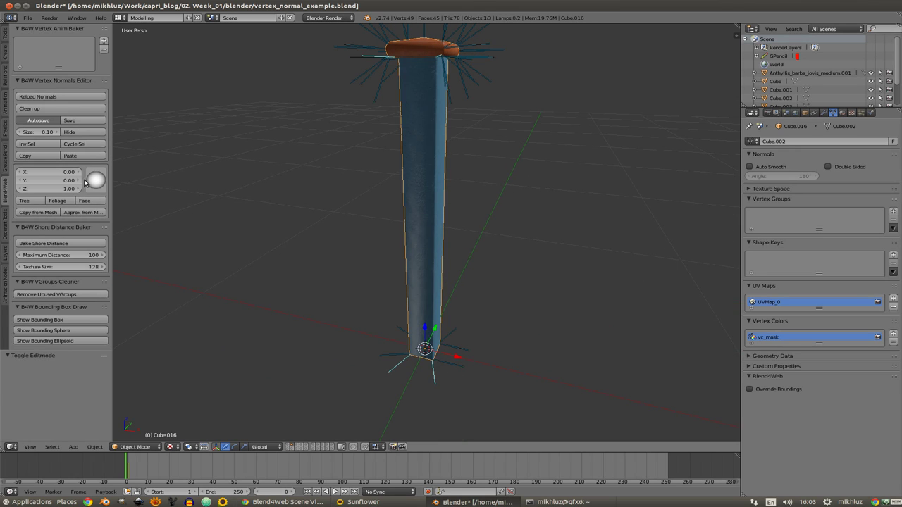
mouse_move(141, 199)
middle_mouse_down()
mouse_move(293, 197)
mouse_move(428, 228)
middle_mouse_up()
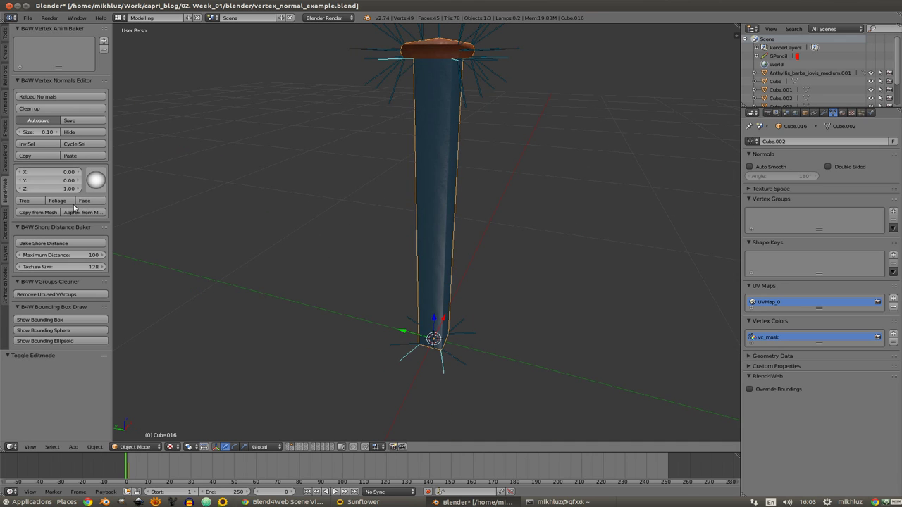
mouse_move(211, 198)
middle_mouse_down()
mouse_move(146, 188)
mouse_move(399, 225)
middle_mouse_up()
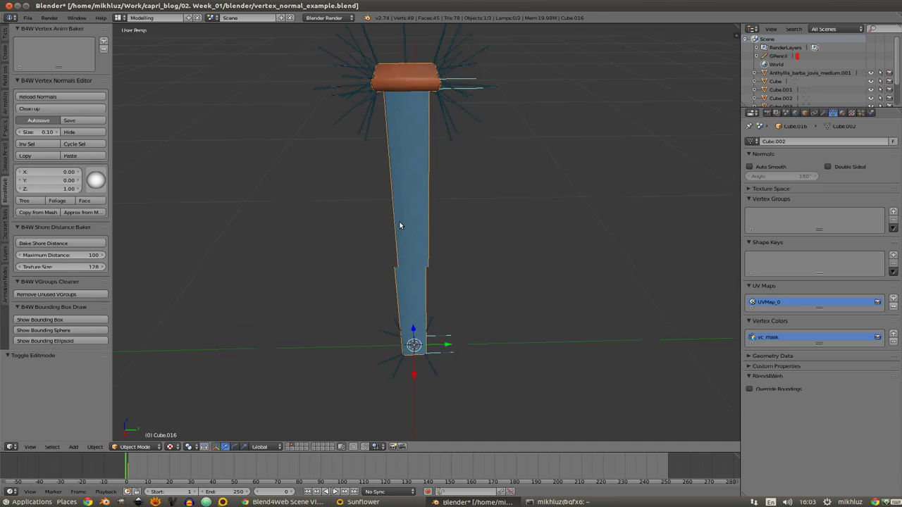
scroll(453, 186, "up", 4)
Change the selected cap vertices in edit mode while orbiting around the cap
key("Tab")
scroll(453, 186, "down", 3)
middle_click_drag(455, 135, 355, 244)
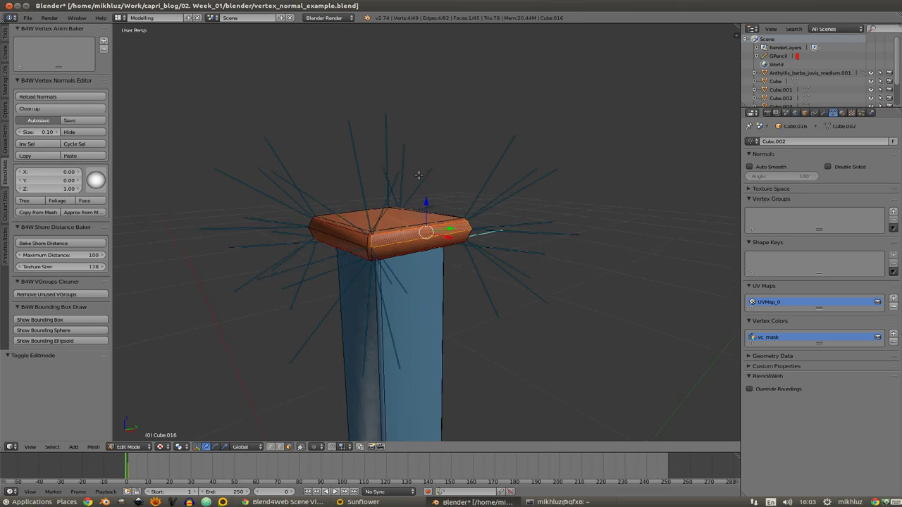
key("Tab")
key("Tab")
key("Tab")
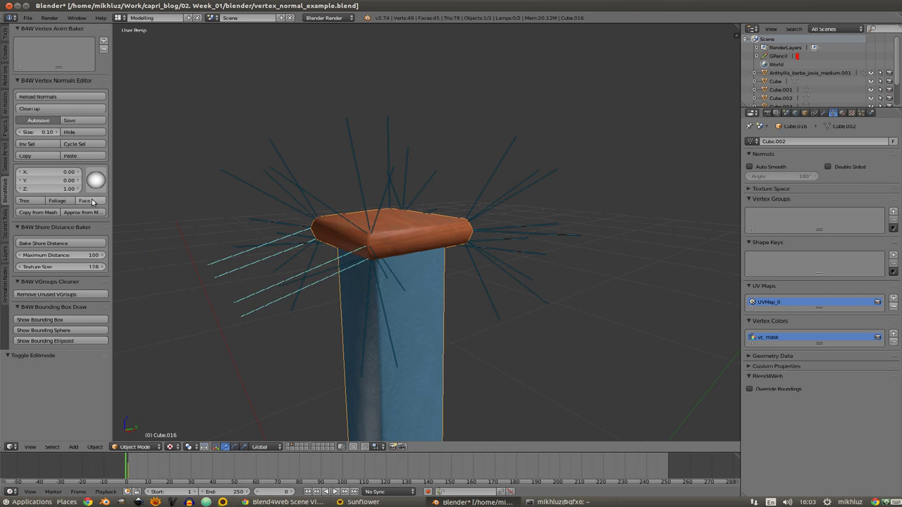
key("Tab")
key("Tab")
mouse_move(298, 233)
middle_mouse_down()
mouse_move(343, 224)
mouse_move(385, 237)
mouse_move(398, 219)
mouse_move(402, 228)
middle_mouse_up()
key("Tab")
key("Tab")
key("Tab")
key("Tab")
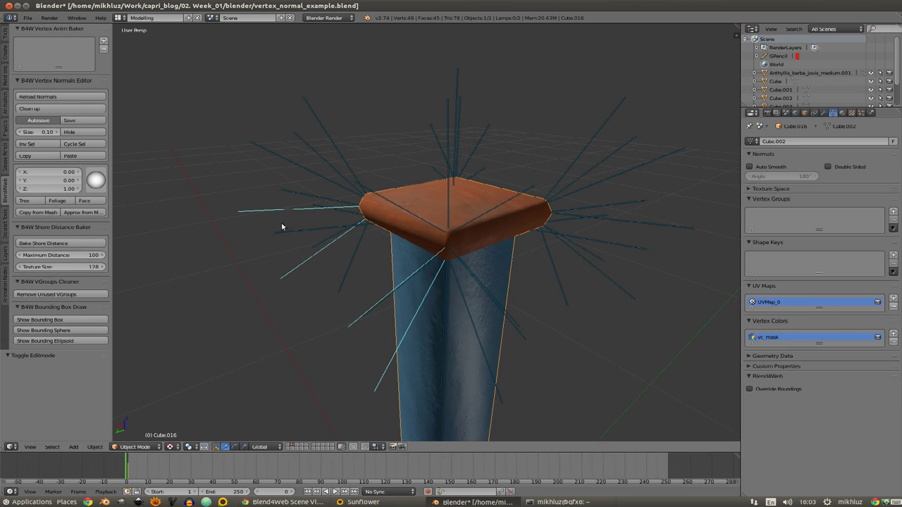
mouse_move(282, 226)
middle_mouse_down()
mouse_move(358, 207)
mouse_move(425, 204)
mouse_move(425, 179)
mouse_move(424, 208)
middle_mouse_up()
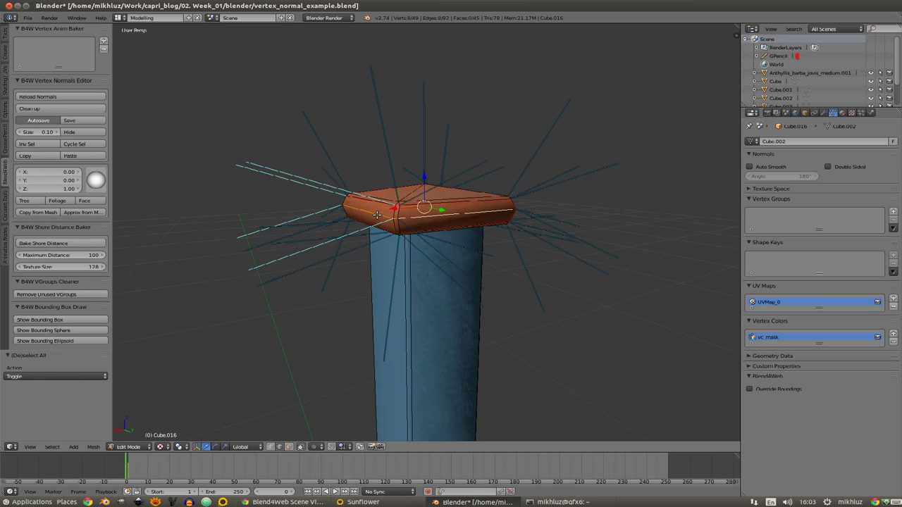
Edit the left cap vertices' normals (Y 0, X 1, Y 1), then revert them
left_click(65, 97)
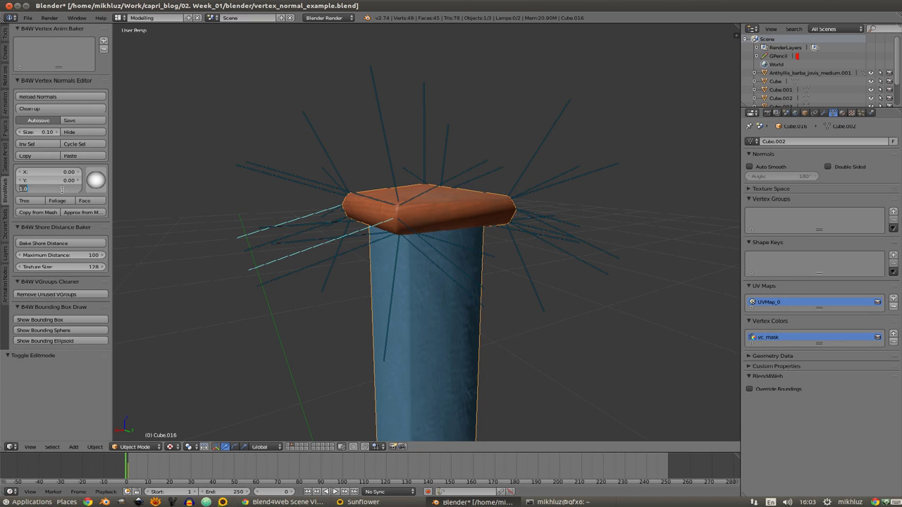
key("KP_4")
type("0")
key("Return")
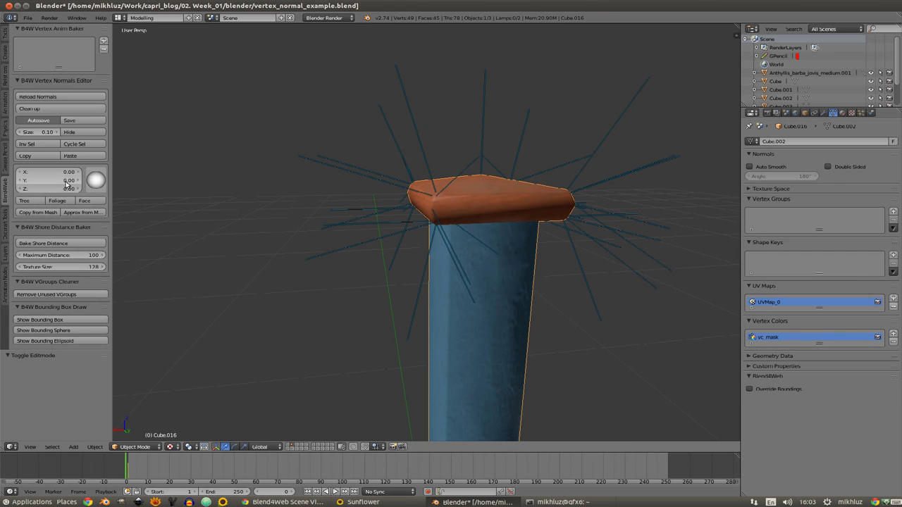
key("Return")
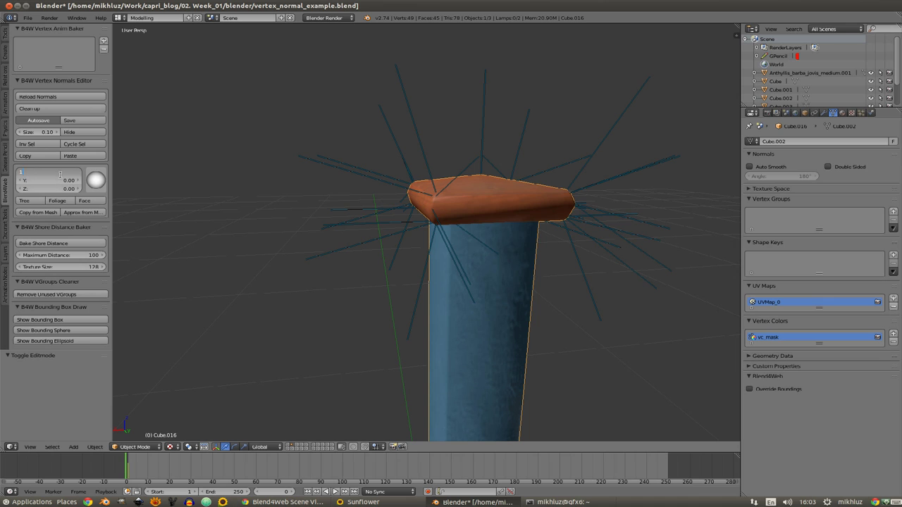
mouse_move(282, 169)
middle_mouse_down()
mouse_move(66, 125)
mouse_move(314, 207)
mouse_move(232, 197)
middle_mouse_up()
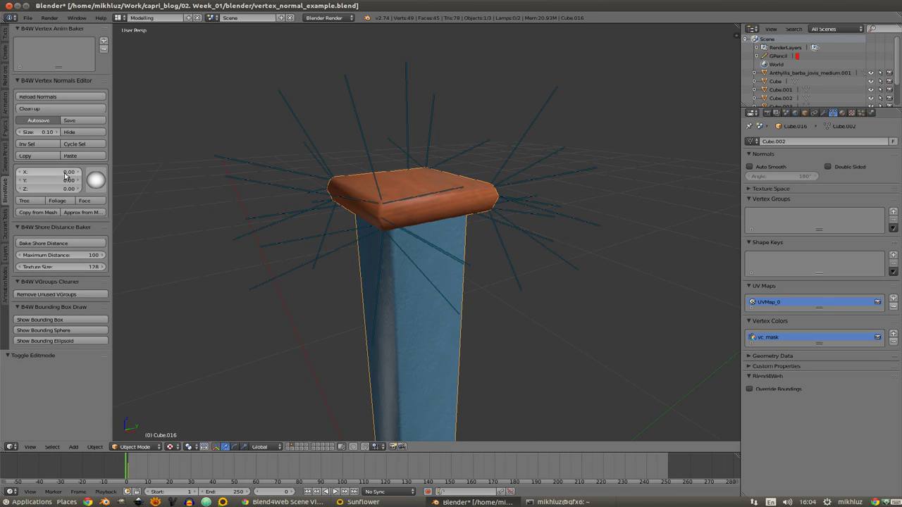
middle_click_drag(268, 176, 296, 173)
left_click_drag(63, 182, 69, 183)
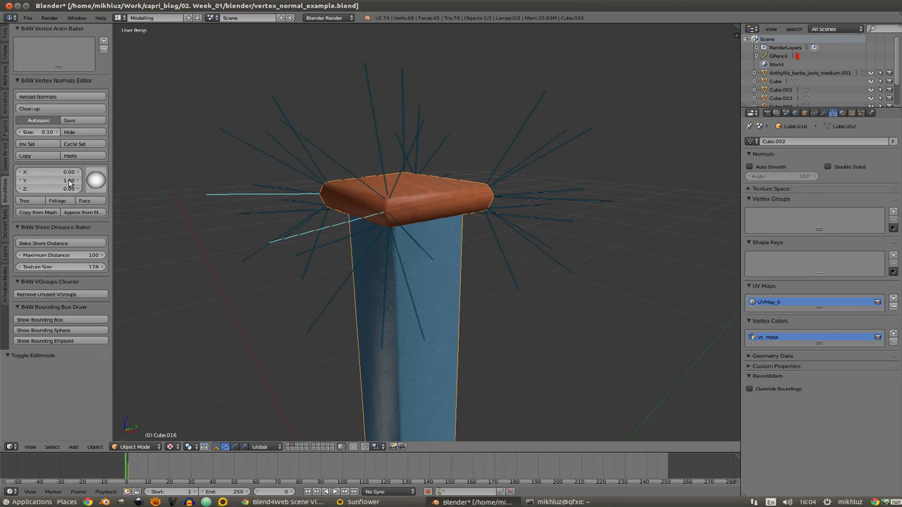
left_click(61, 99)
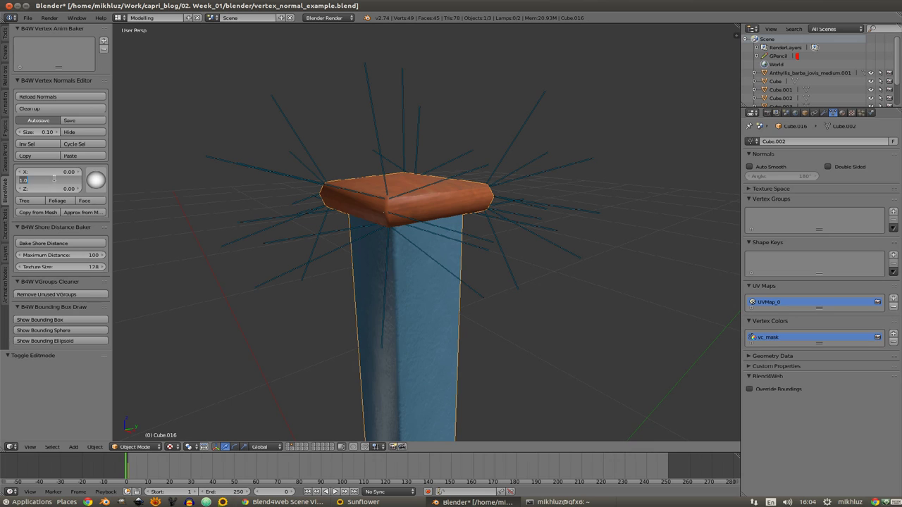
type("-1")
middle_click_drag(369, 188, 470, 203)
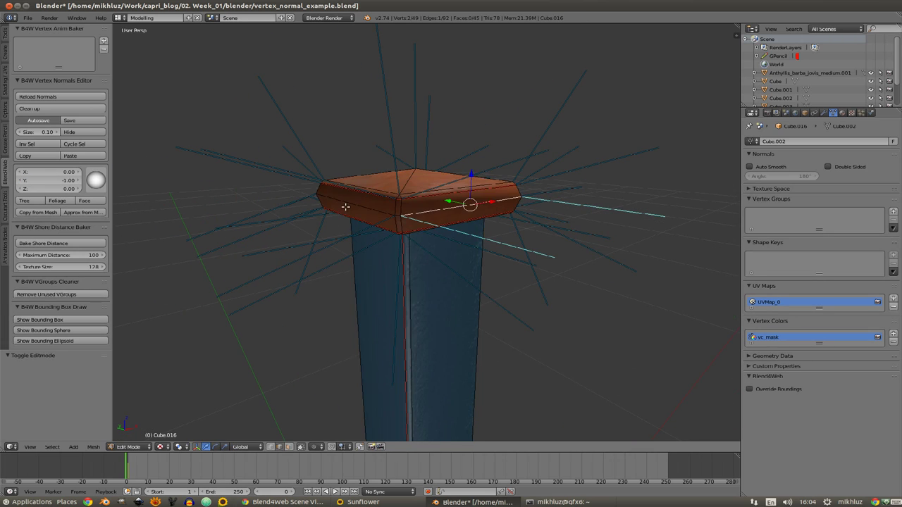
Try the side cap normals at X -1, then reset X to 0 with Y 1
key("Escape")
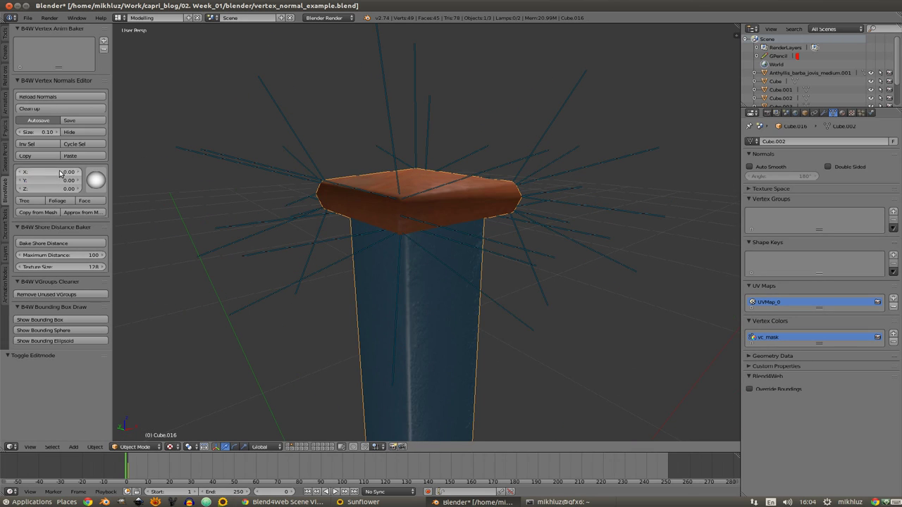
type("-1.0")
key("Return")
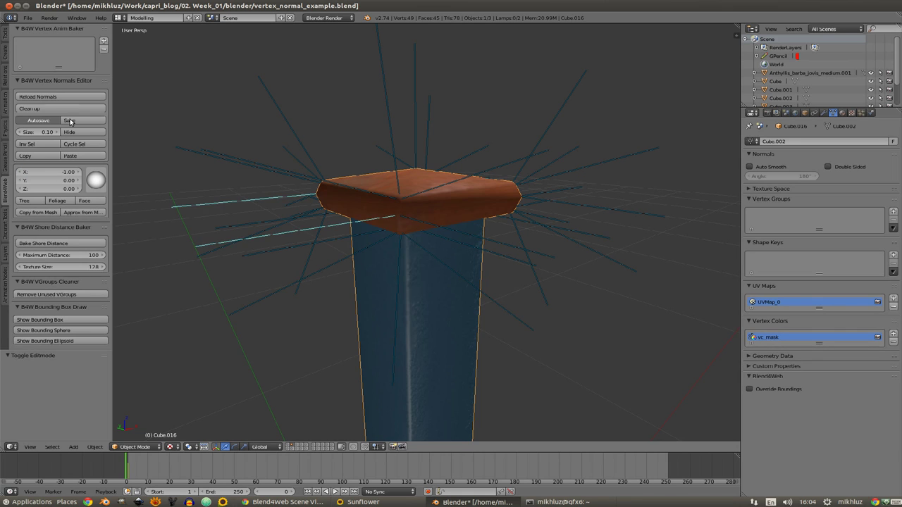
middle_click_drag(346, 174, 238, 184)
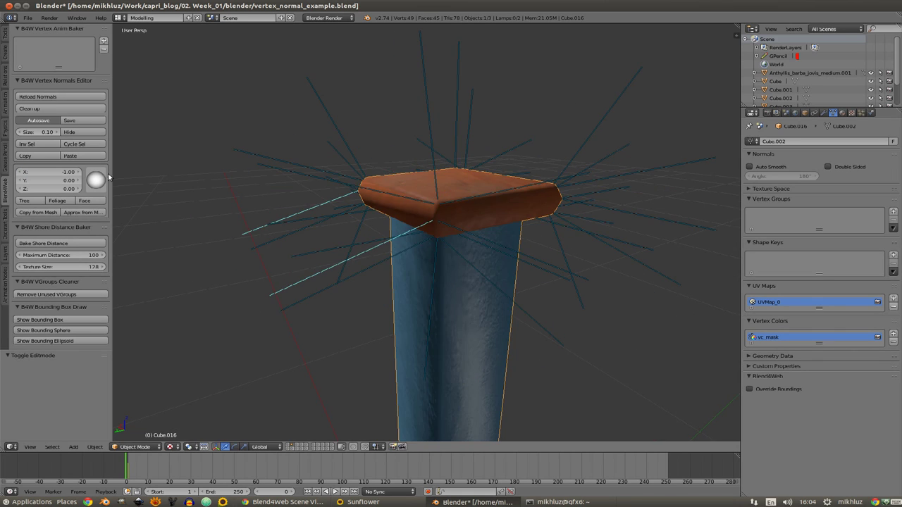
type("0")
key("Tab")
type("1")
key("Return")
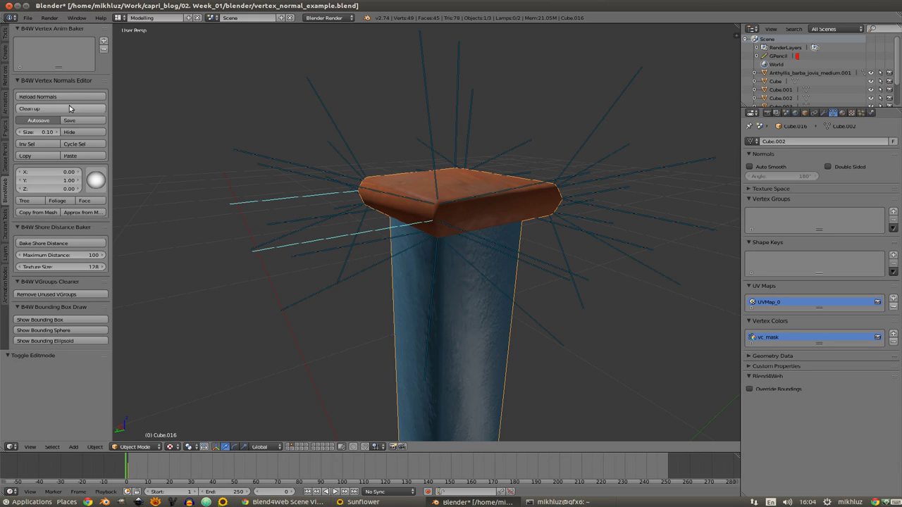
Select the top cap vertices and point their normals straight up with Y 0, Z 1
key("Tab")
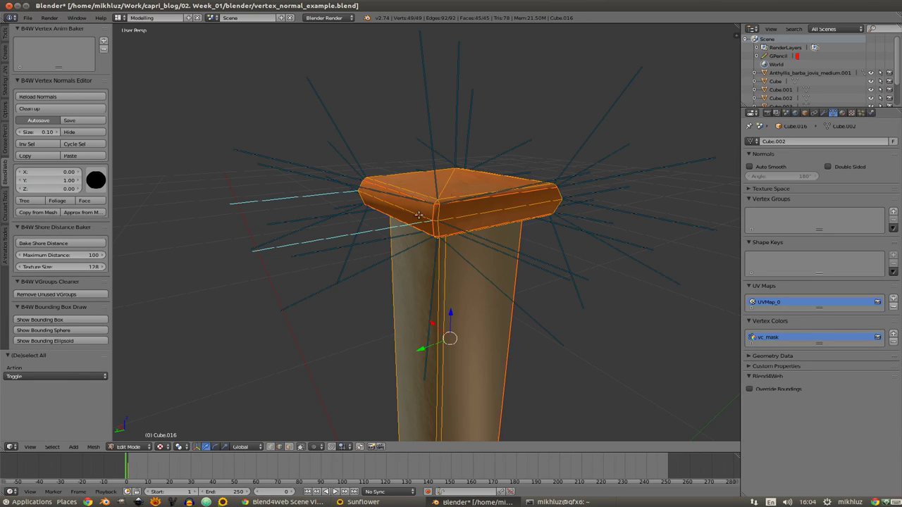
right_click(437, 194)
middle_click_drag(437, 194, 433, 210)
key("Tab")
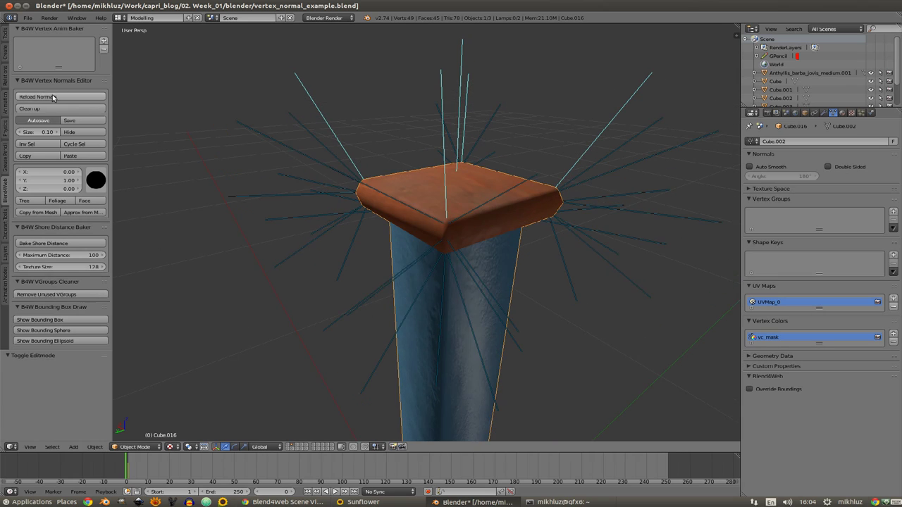
left_click(62, 96)
key("Return")
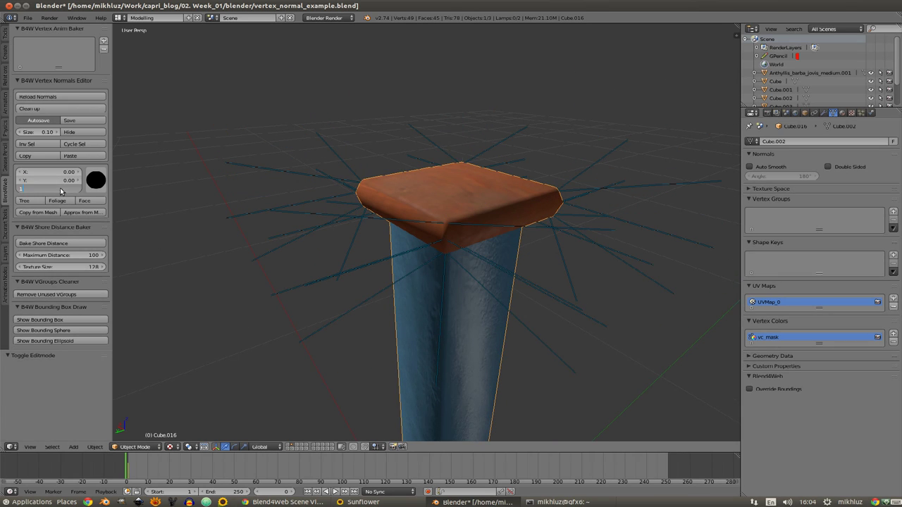
key("Return")
scroll(326, 169, "down", 3)
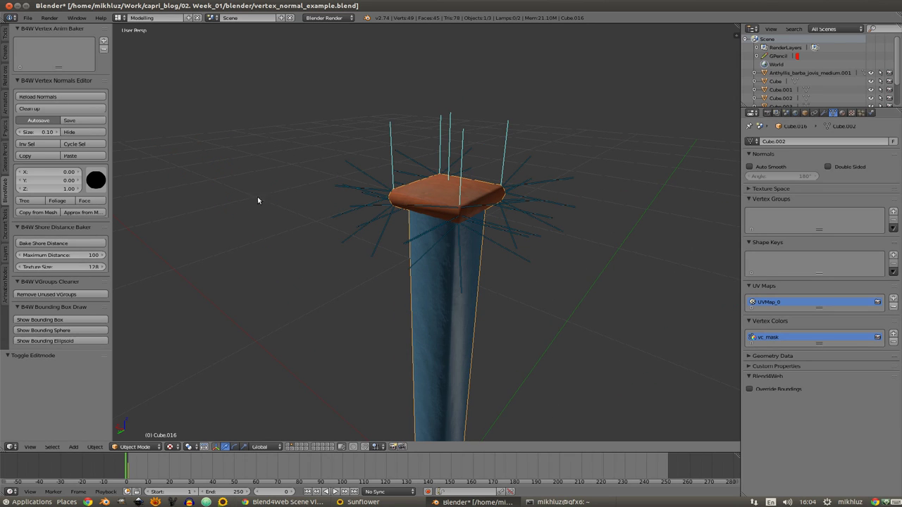
Give the post smooth shading from the general object tools
left_click(6, 37)
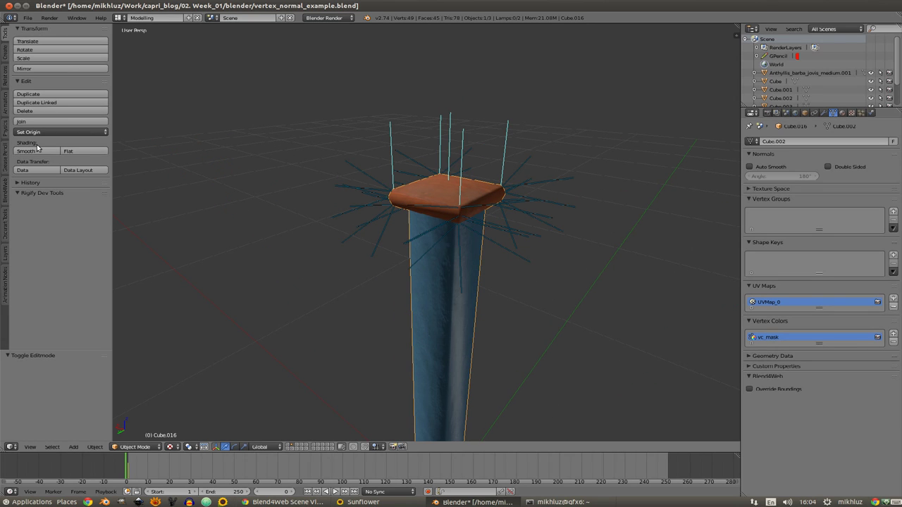
left_click(26, 151)
mouse_move(407, 192)
middle_mouse_down()
mouse_move(362, 211)
mouse_move(284, 223)
mouse_move(331, 195)
mouse_move(455, 244)
mouse_move(492, 219)
mouse_move(473, 234)
mouse_move(517, 235)
mouse_move(479, 215)
mouse_move(484, 245)
mouse_move(485, 230)
mouse_move(564, 224)
middle_mouse_up()
Show Cube.016's empty modifier stack and orbit to face the pillar
left_click(805, 114)
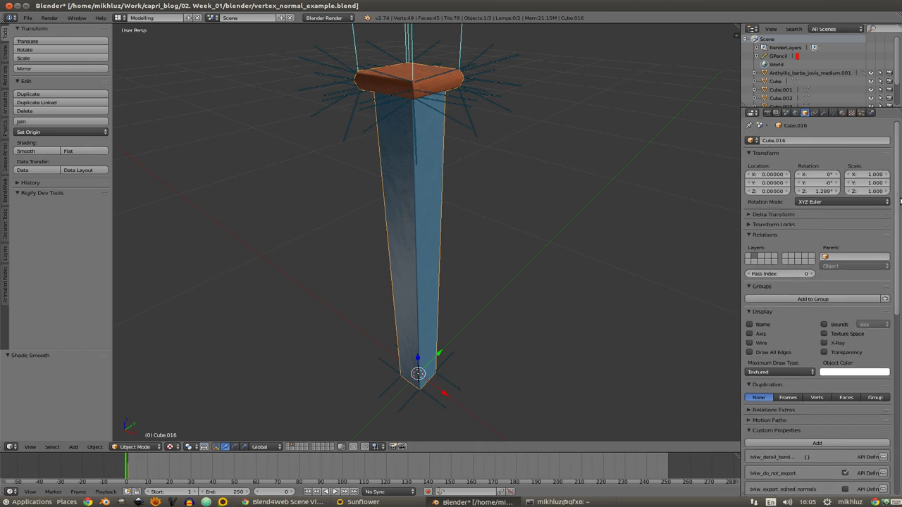
scroll(832, 312, "down", 8)
scroll(812, 384, "up", 8)
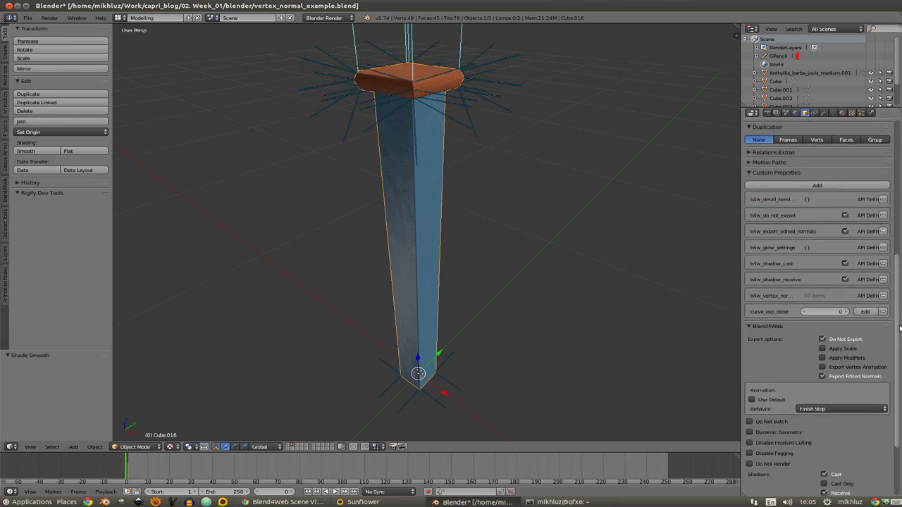
left_click(823, 113)
mouse_move(536, 212)
middle_mouse_down()
mouse_move(484, 218)
mouse_move(355, 202)
mouse_move(443, 181)
mouse_move(459, 197)
middle_mouse_up()
Delete the pillar and add a smooth-shaded UV sphere in its place
key("Delete")
middle_click_drag(451, 282, 457, 265)
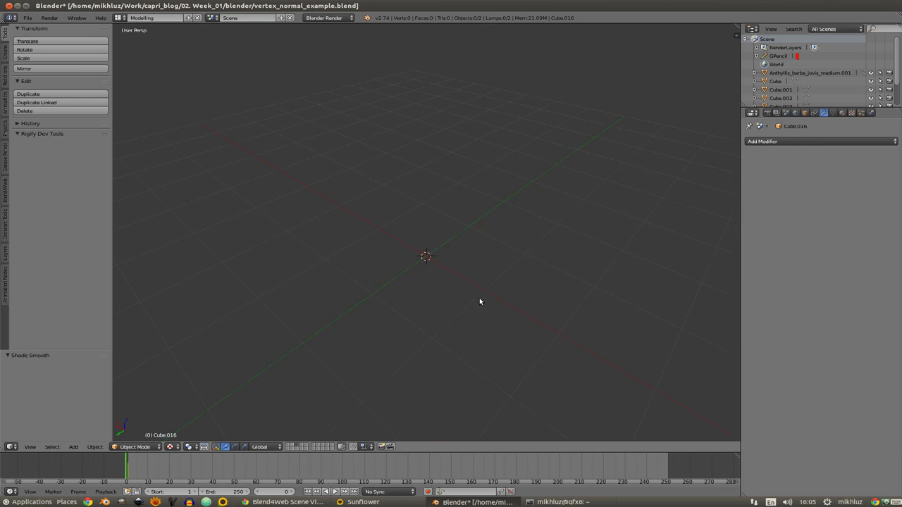
key("space")
key("Escape")
key("shift+a")
left_click(467, 282)
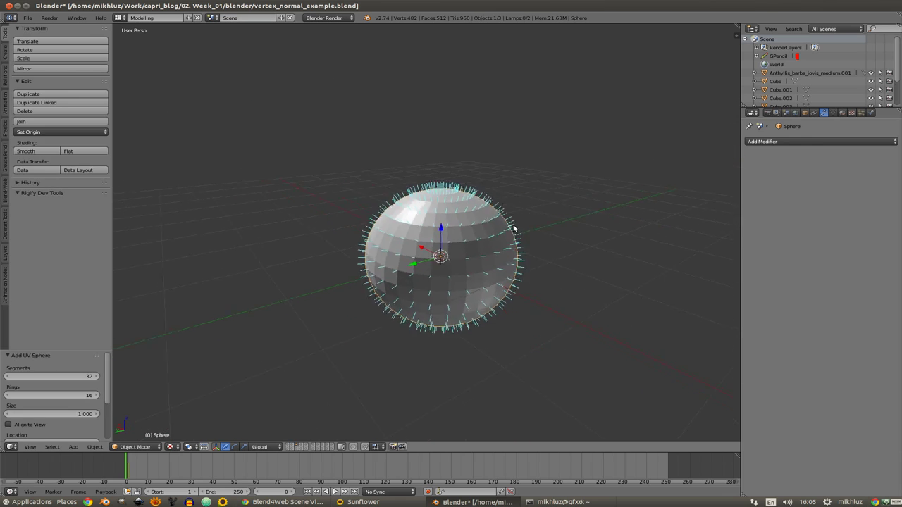
left_click(31, 154)
middle_click_drag(539, 185, 502, 241)
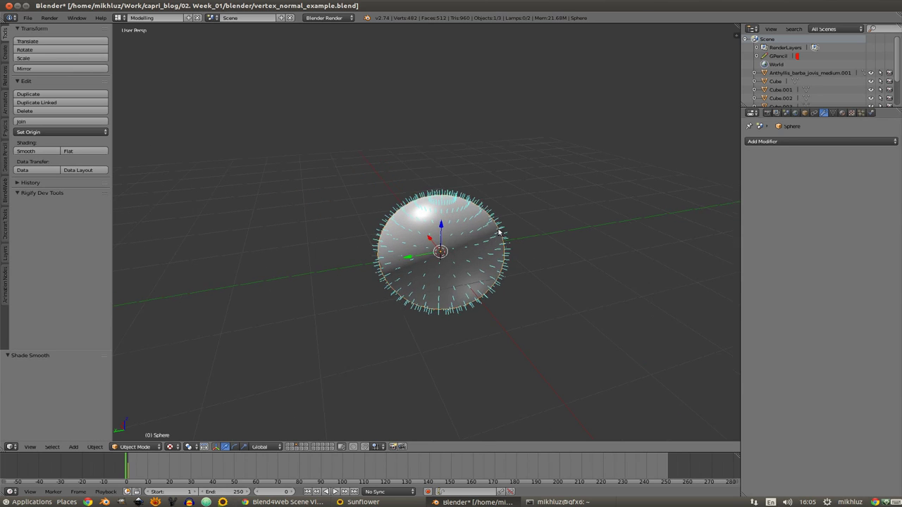
Move the sphere 2.822 along Y and hide its vertex normals in the Blend4Web tools
key("g")
key("x")
left_click(316, 286)
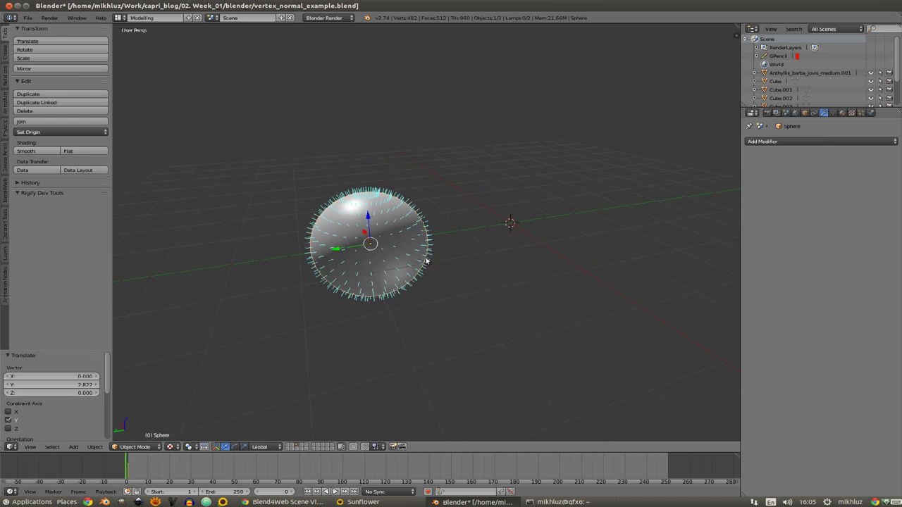
middle_click_drag(316, 285, 497, 237)
left_click(5, 189)
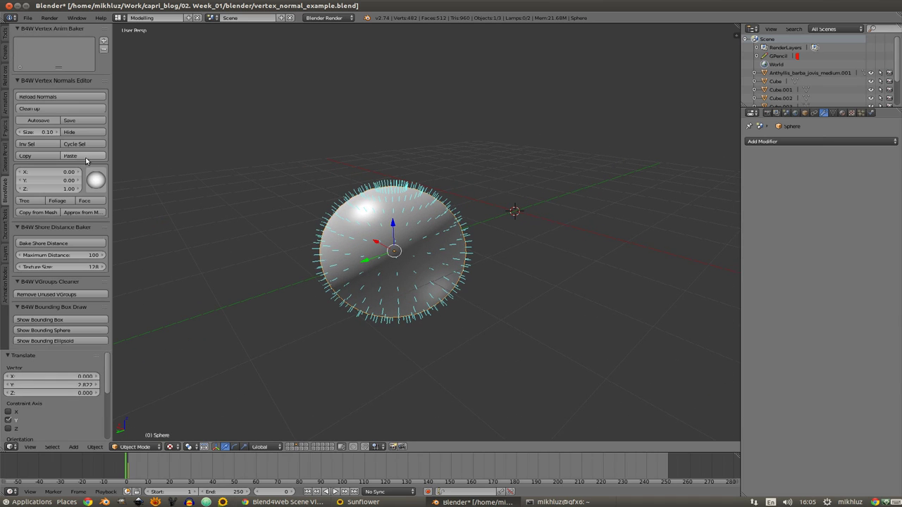
left_click(81, 132)
middle_click_drag(394, 261, 364, 263)
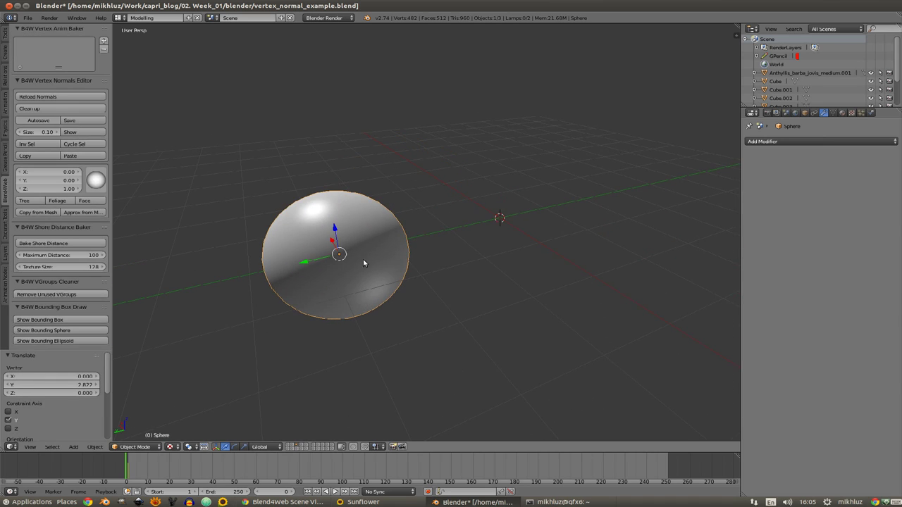
Duplicate the sphere and slide the copy along the Y axis
key("shift+d")
key("y")
left_click(515, 230)
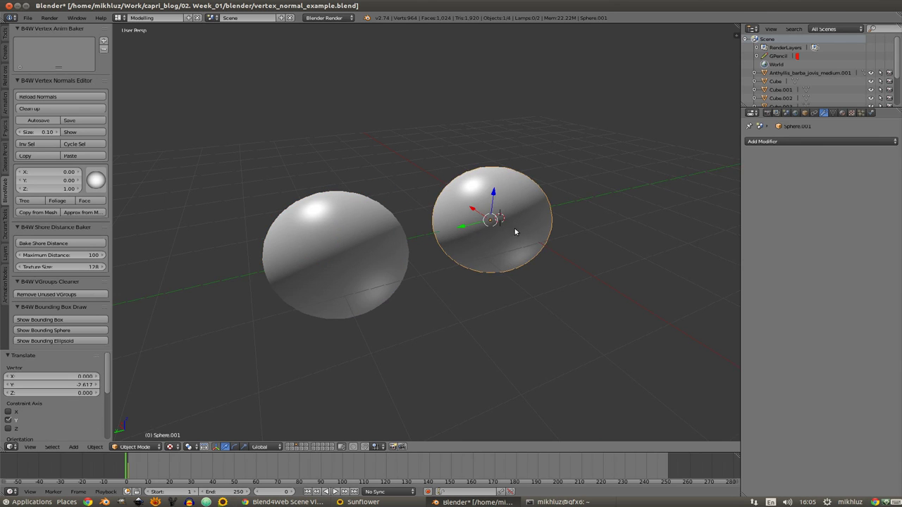
In right orthographic view, move Sphere.001 to Y -0.274 beside the original
key("KP_1")
key("KP_3")
key("KP_1")
key("ctrl+KP_1")
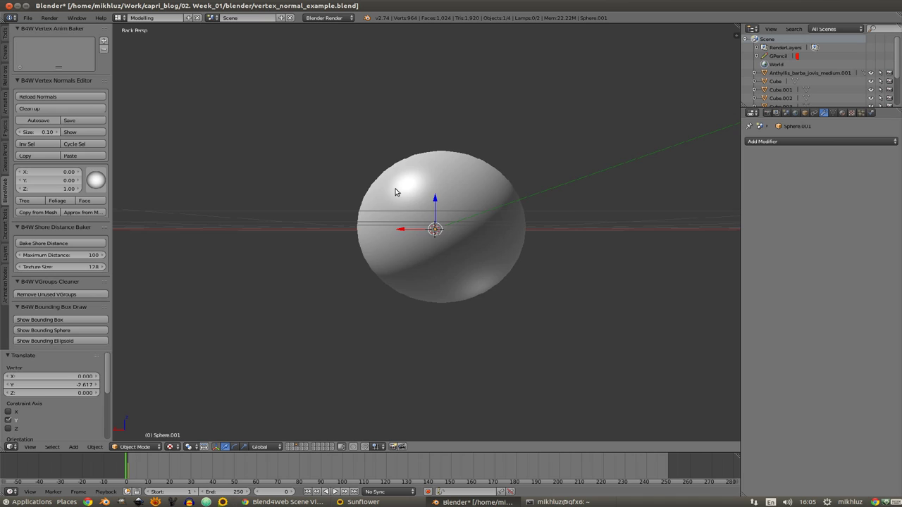
key("KP_3")
key("KP_5")
middle_click_drag(373, 146, 516, 231, "shift")
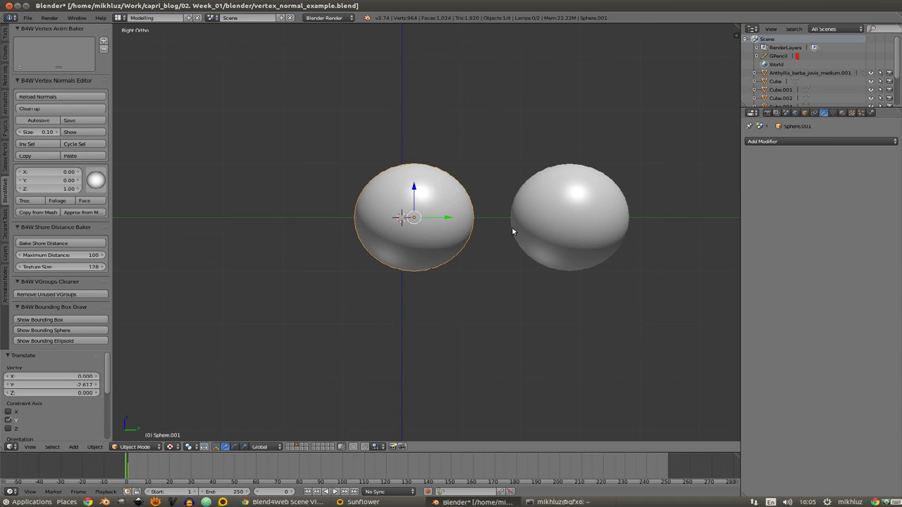
key("g")
left_click(465, 224)
key("ctrl+KP_4")
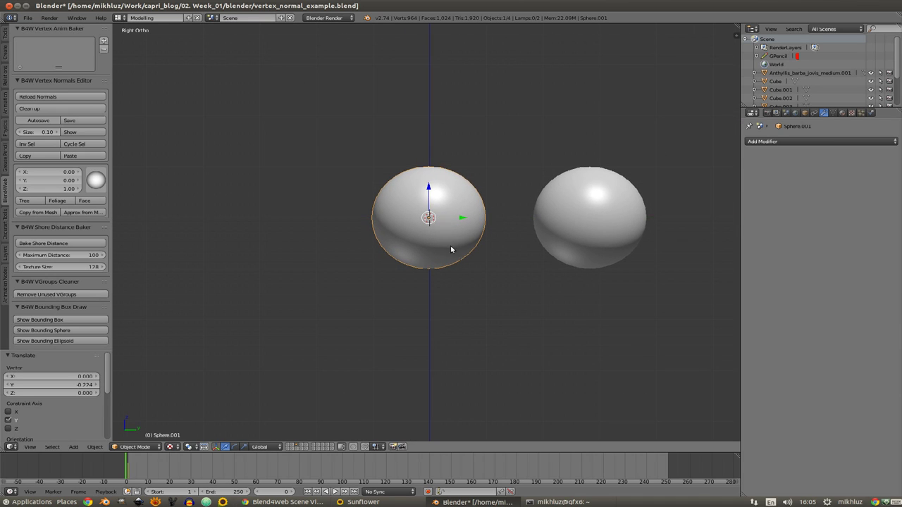
key("KP_1")
key("KP_3")
Show the sphere's vertex normals, apply the tree-style preset, and erase the annotation strokes
left_click(70, 132)
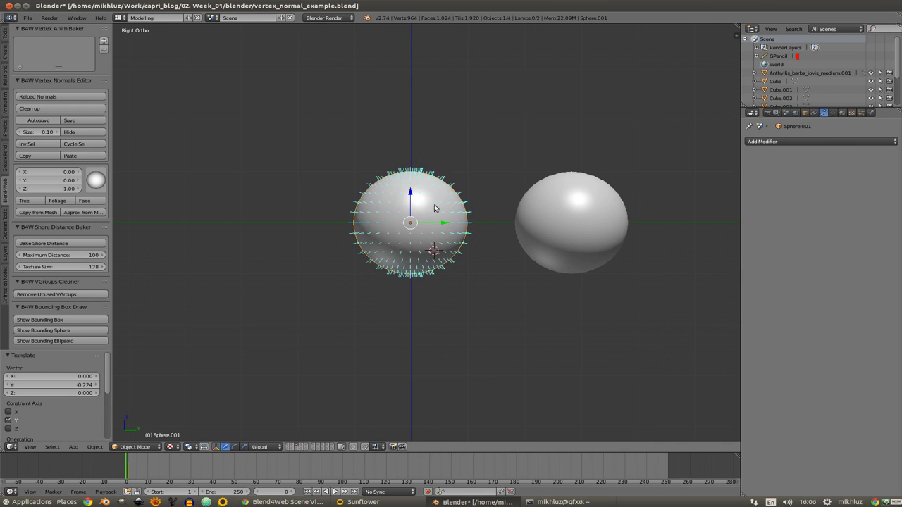
left_click(25, 201)
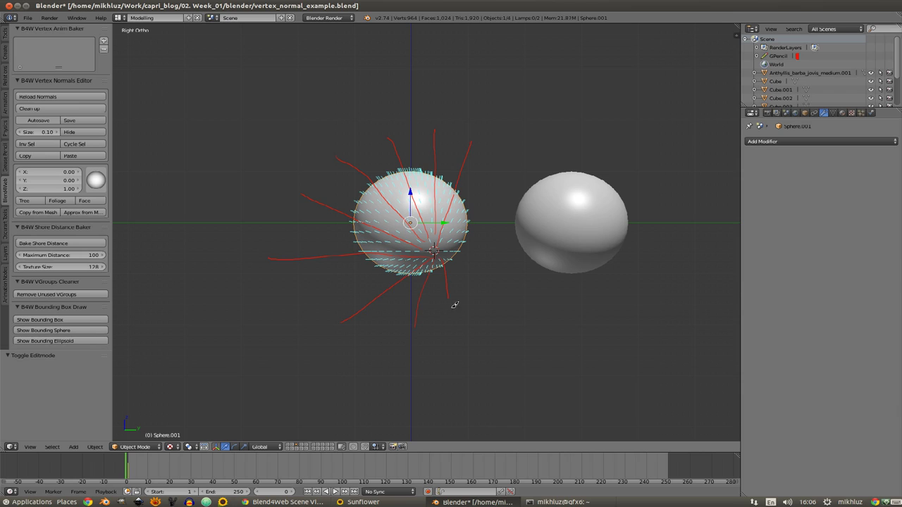
key("n")
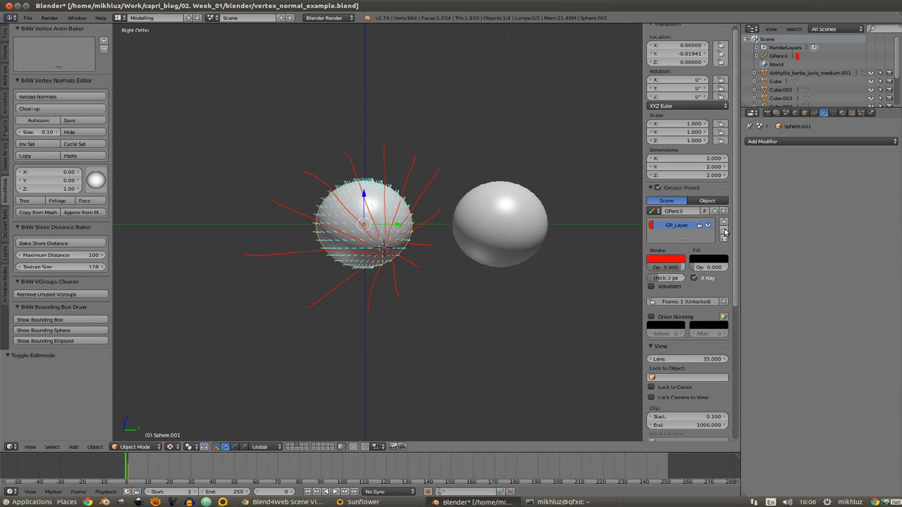
left_click(725, 232)
key("n")
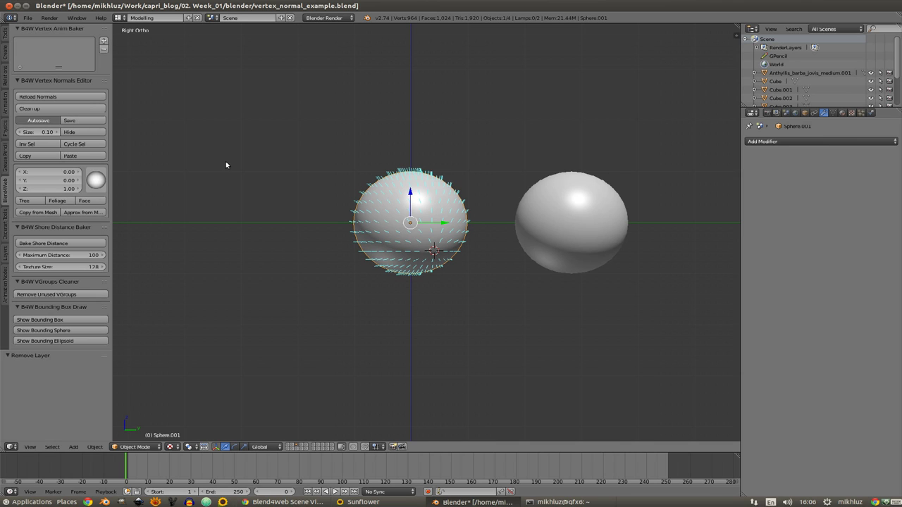
Shade the edited sphere smooth and hide its vertex normals
left_click(6, 33)
left_click(36, 151)
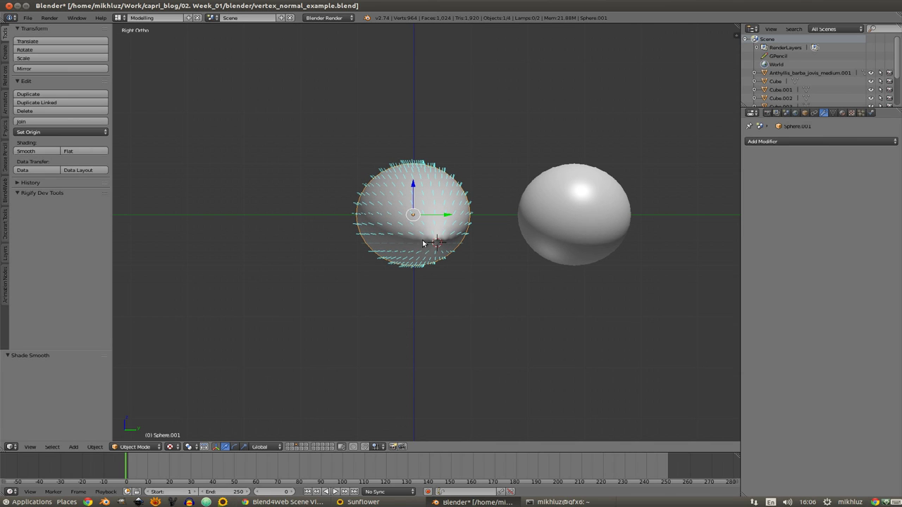
left_click(6, 192)
middle_click_drag(327, 173, 401, 160, "shift")
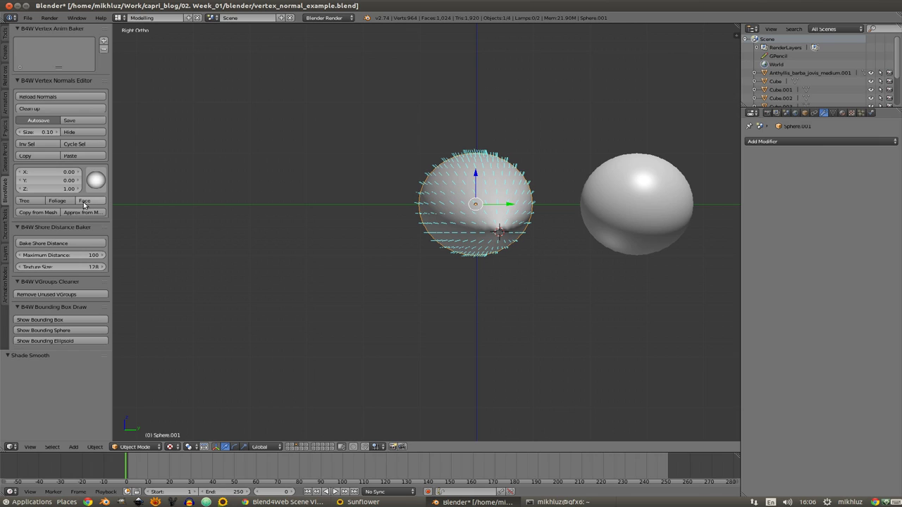
left_click(69, 132)
mouse_move(400, 198)
middle_mouse_down("shift")
mouse_move(395, 189)
mouse_move(457, 209)
middle_mouse_up("shift")
Duplicate the right sphere and place Sphere.002 at Y -5.990 on the left
right_click(627, 212)
key("shift+d")
left_click(290, 230)
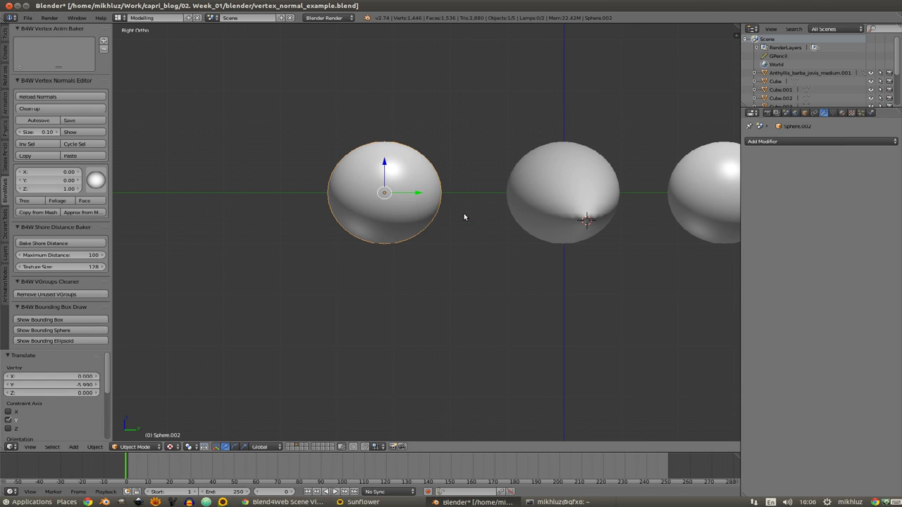
Snap the 3D cursor to the selected sphere and add an Empty there
key("shift+s")
left_click(455, 242)
key("space")
type("a")
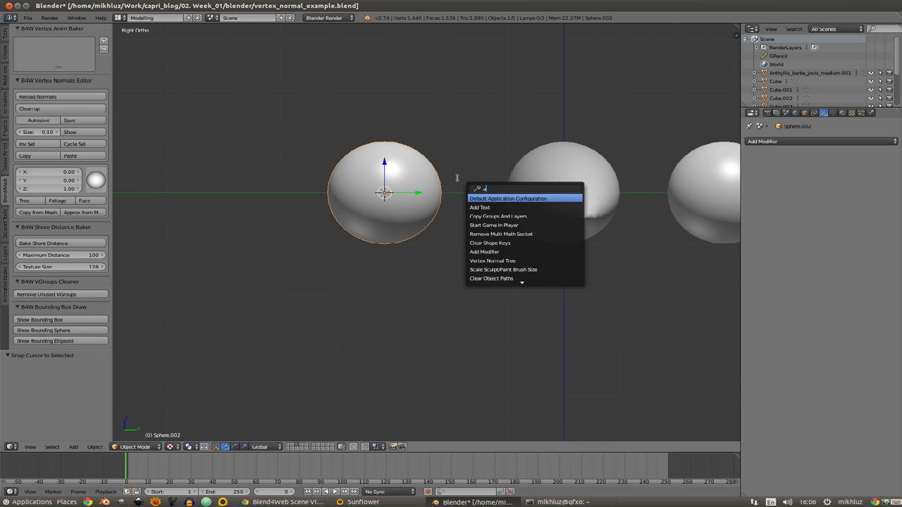
type("norm")
key("Escape")
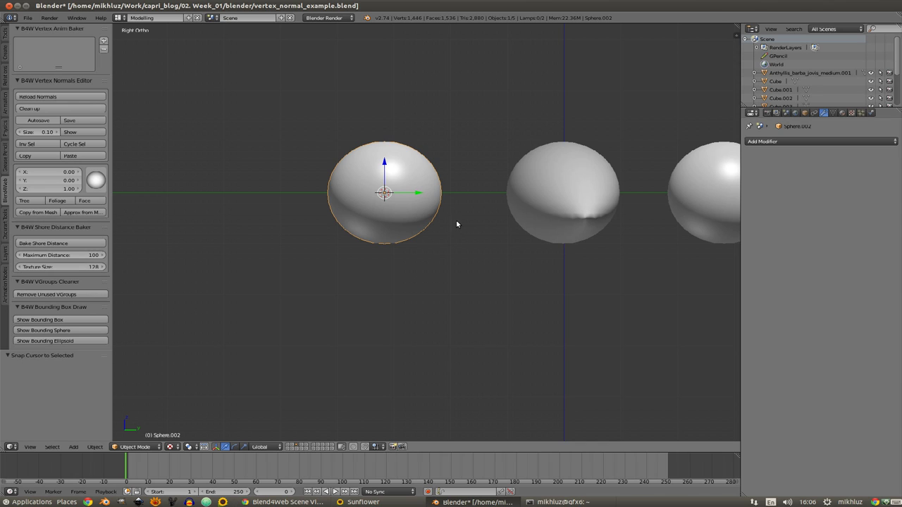
key("space")
type("empty")
key("Return")
Move the Empty along X to 0.794 beside the left sphere
scroll(597, 212, "down", 2)
key("g")
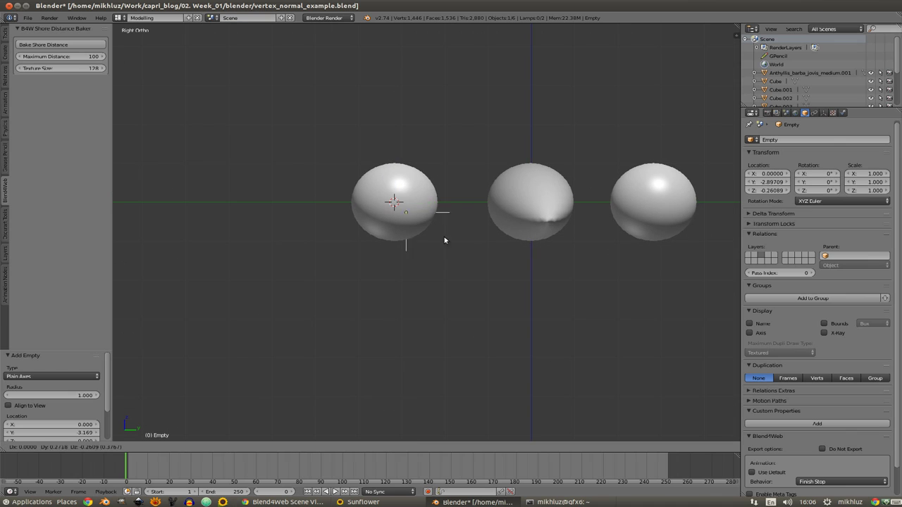
left_click(446, 246)
key("KP_1")
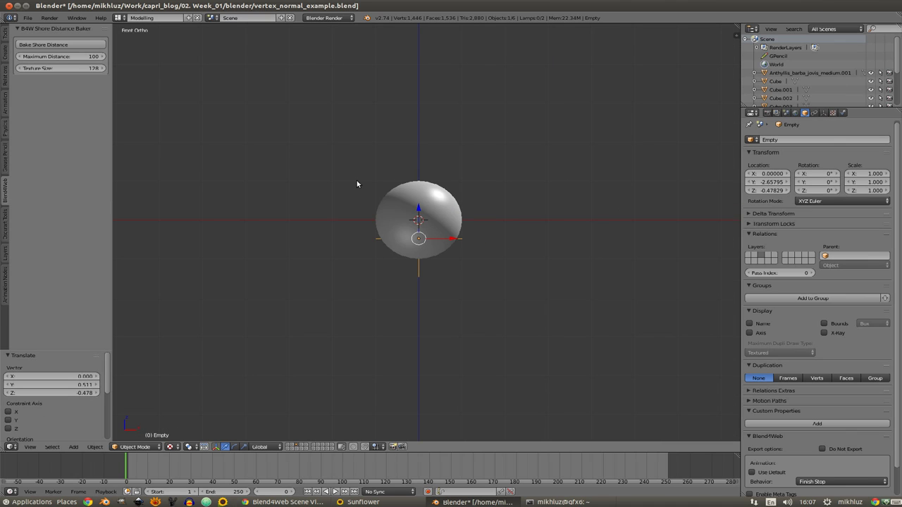
key("g")
key("x")
left_click(478, 231)
key("KP_3")
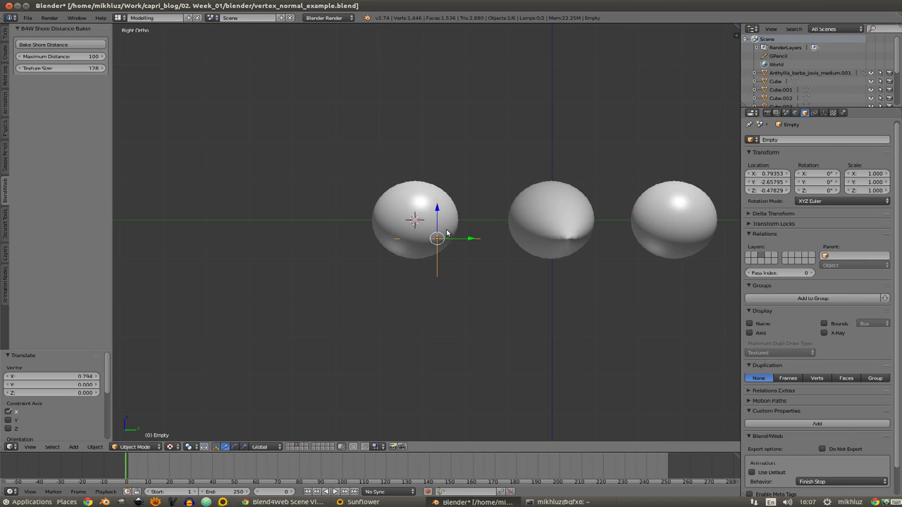
Give Sphere.002 a Normal Edit modifier with the Empty as its target
right_click(413, 211)
left_click(823, 113)
left_click(802, 141)
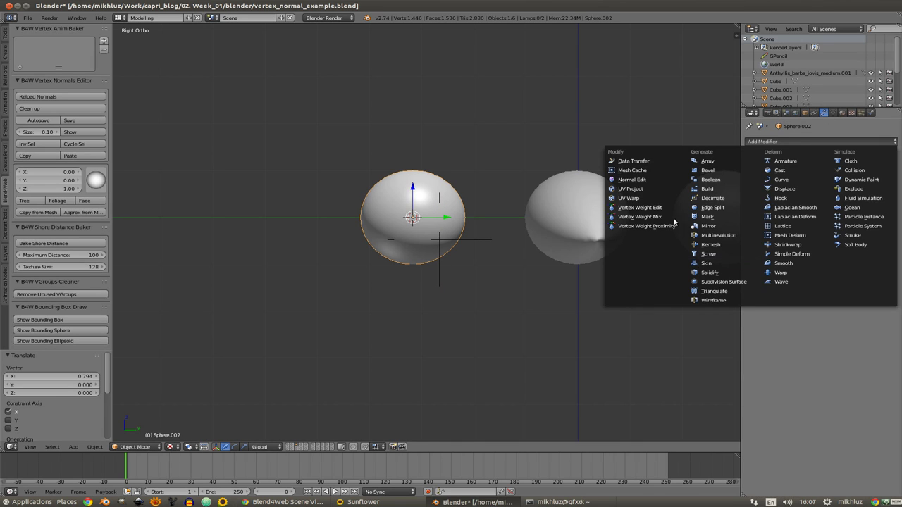
left_click(632, 180)
middle_click_drag(498, 212, 507, 217, "shift")
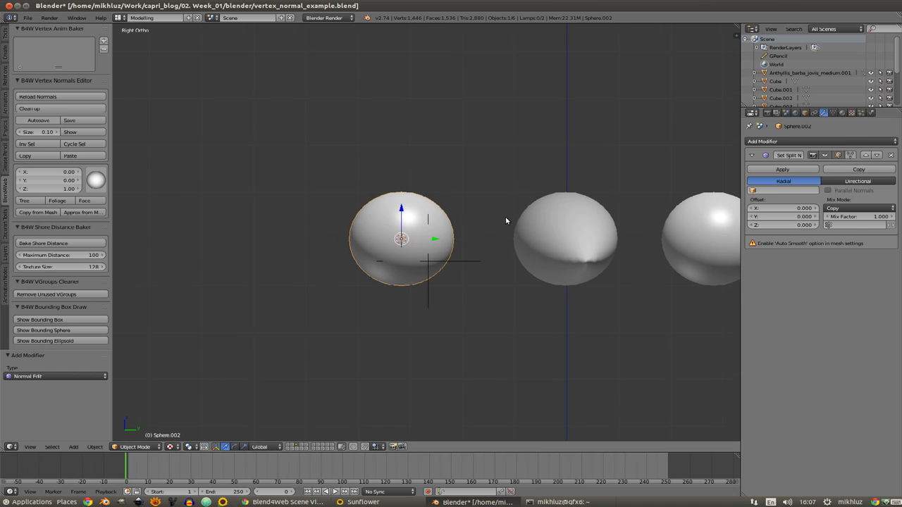
left_click(860, 208)
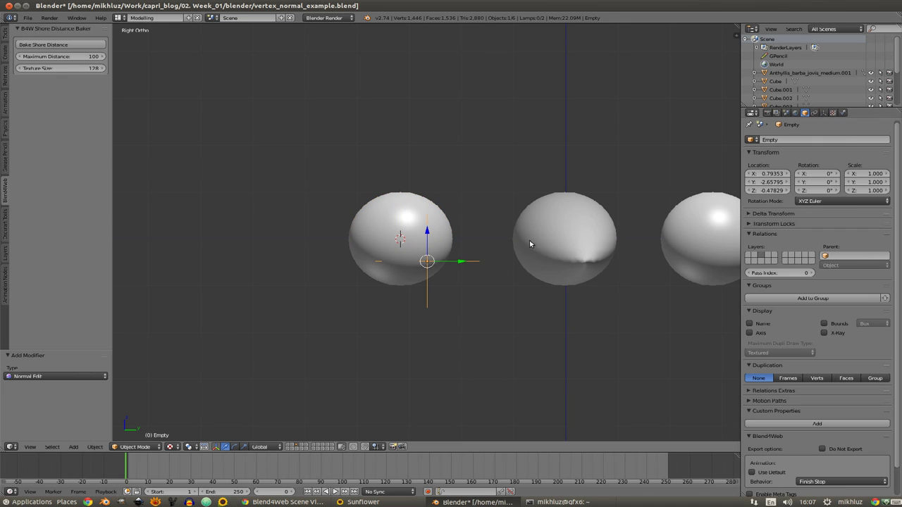
left_click(775, 191)
type("emp")
key("Return")
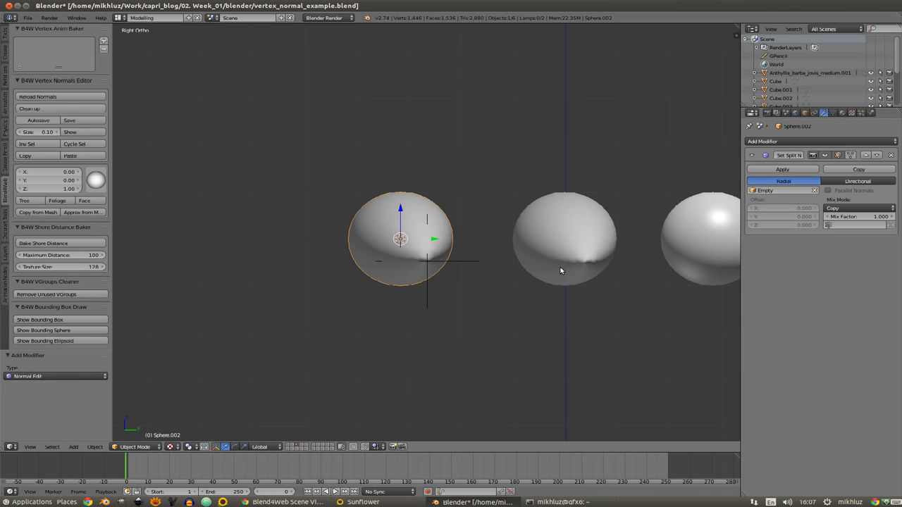
middle_click_drag(560, 271, 532, 256, "shift")
Select Sphere.002 and look through the sidebar panels in edit mode
right_click(398, 260)
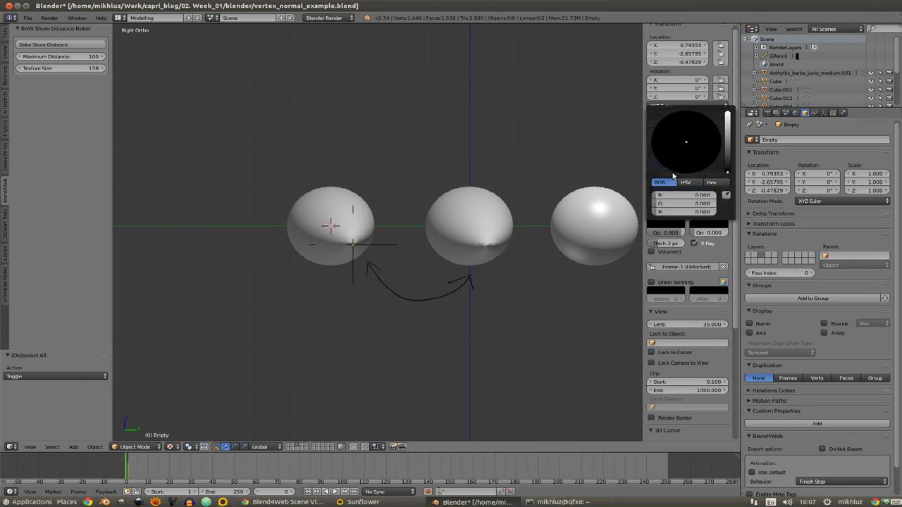
middle_click_drag(439, 304, 400, 268, "shift")
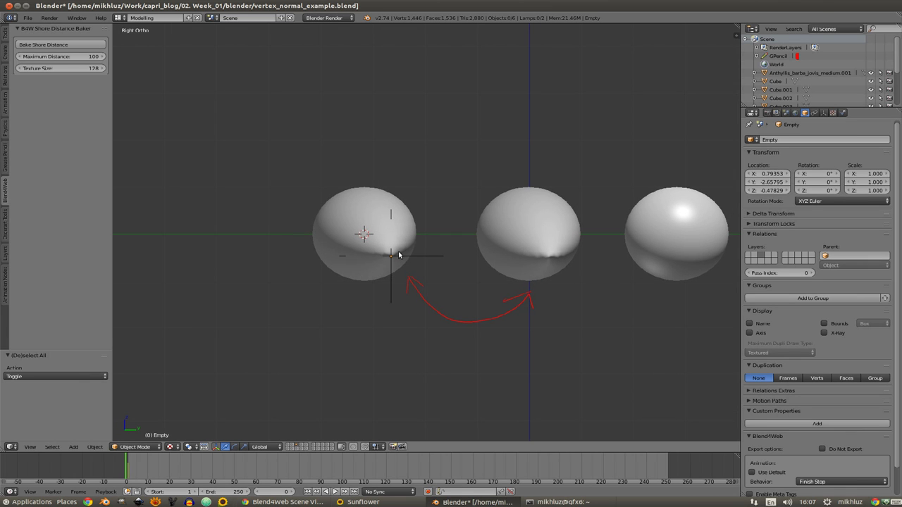
right_click(408, 241)
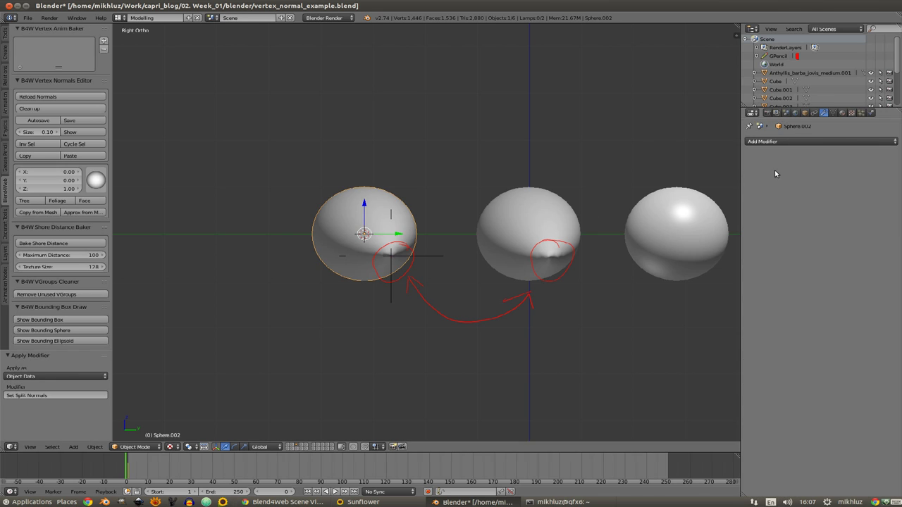
key("Tab")
key("n")
scroll(705, 317, "down", 3)
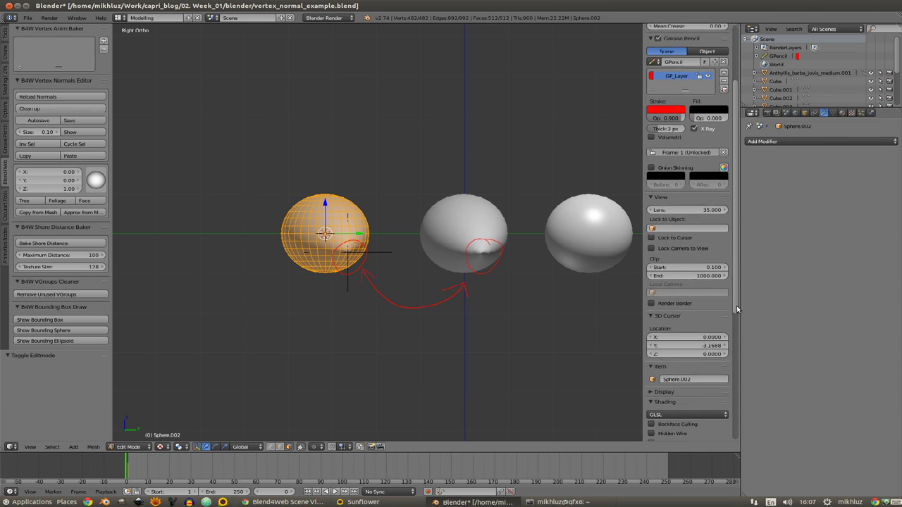
scroll(728, 338, "down", 3)
scroll(733, 296, "down", 2)
scroll(719, 338, "down", 3)
scroll(702, 377, "down", 2)
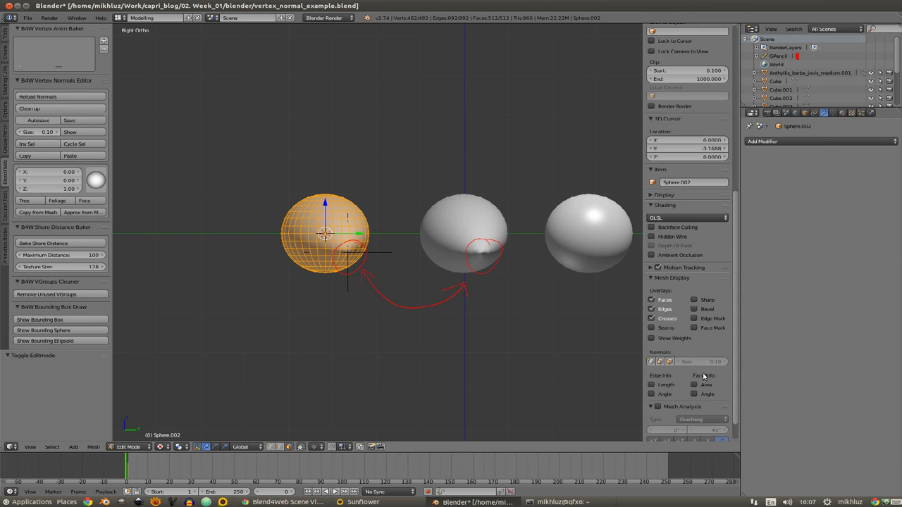
scroll(379, 332, "up", 1)
key("n")
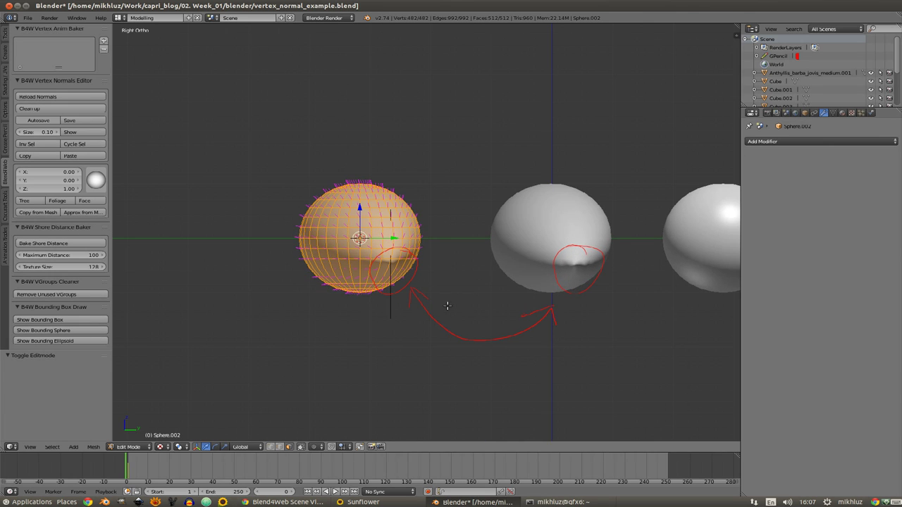
key("Tab")
key("Tab")
Remove the Grease Pencil layer to erase the red strokes and return to object mode
key("n")
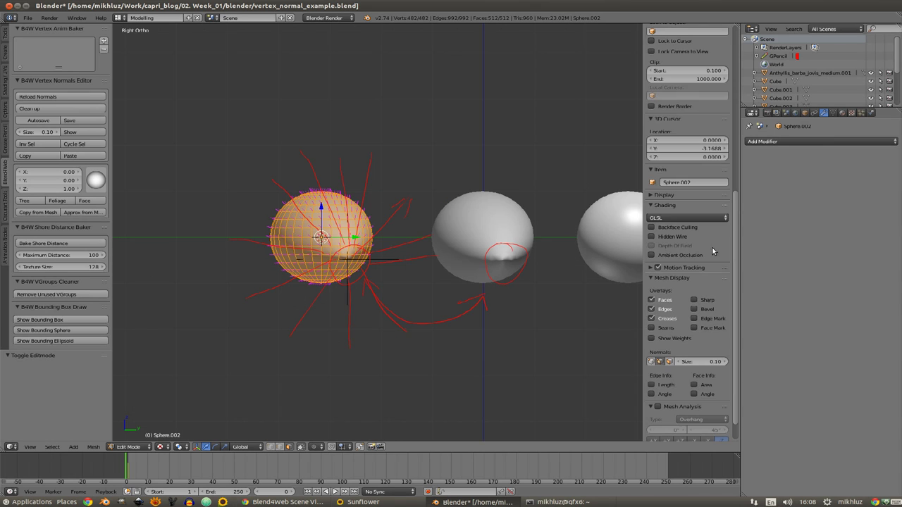
scroll(676, 211, "down", 3)
left_click(713, 168)
key("n")
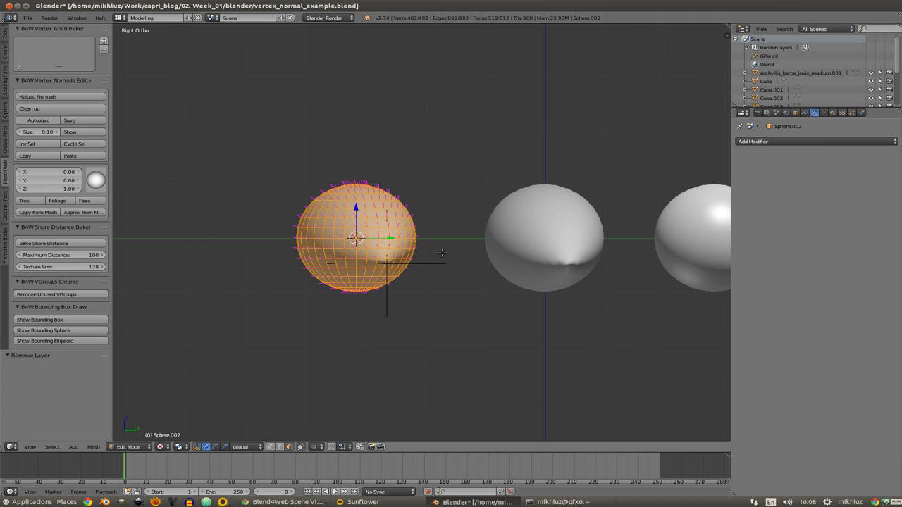
key("Tab")
Duplicate the rightmost sphere and place Sphere.003 at the far left
scroll(606, 240, "down", 1)
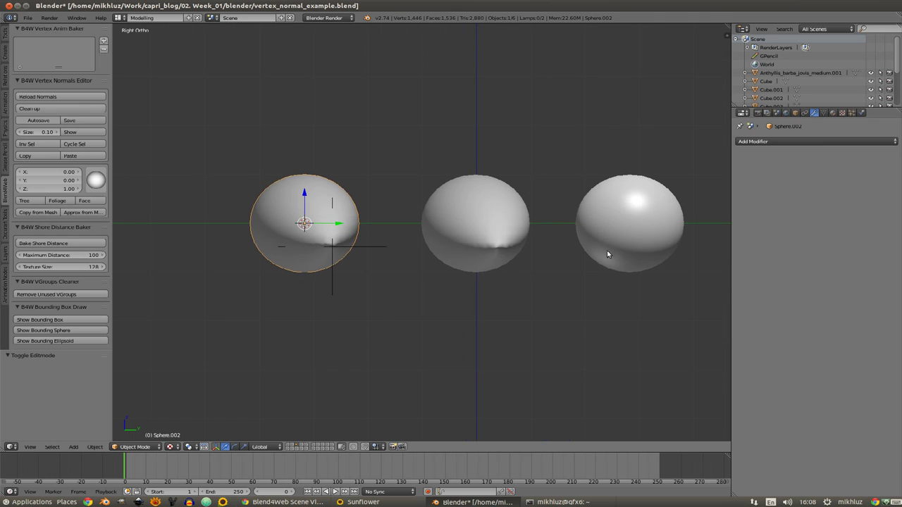
right_click(641, 229)
key("shift+d")
key("x")
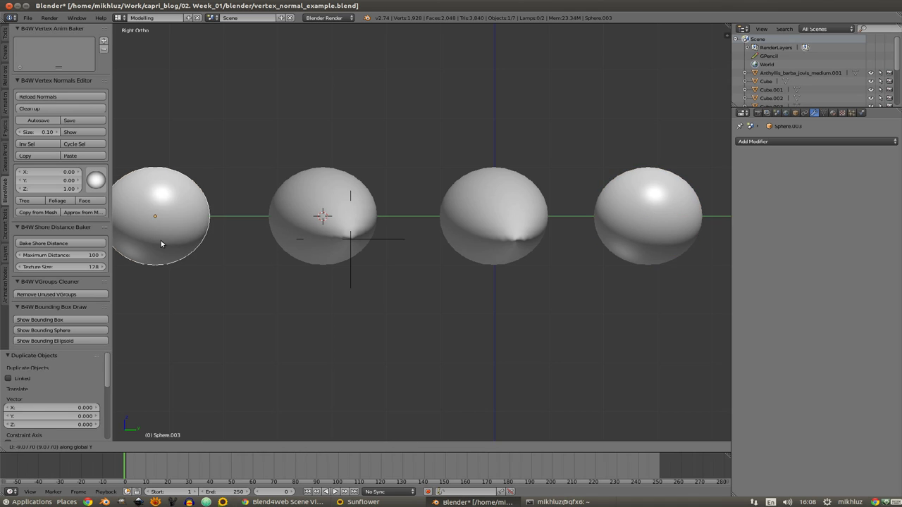
left_click(160, 240)
middle_click_drag(161, 241, 330, 224, "shift")
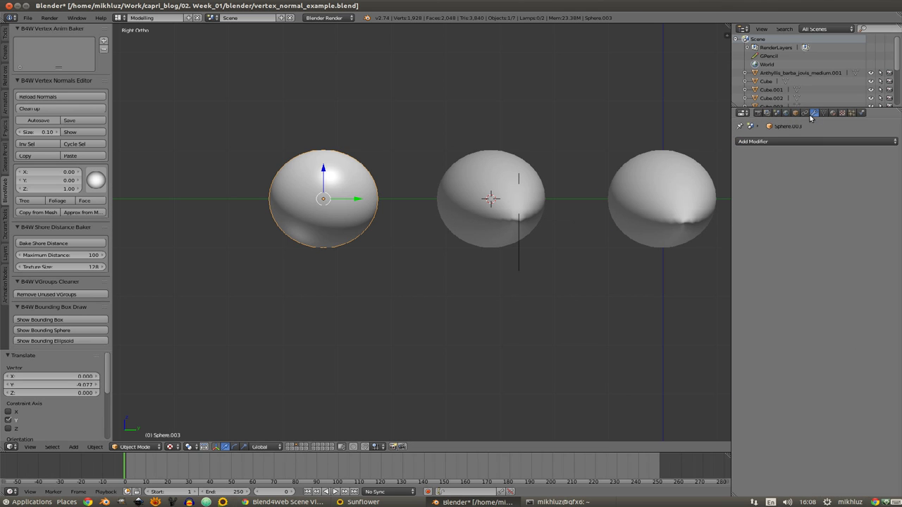
Add a Normal Edit modifier targeting the Empty and enable Auto Smooth
left_click(775, 141)
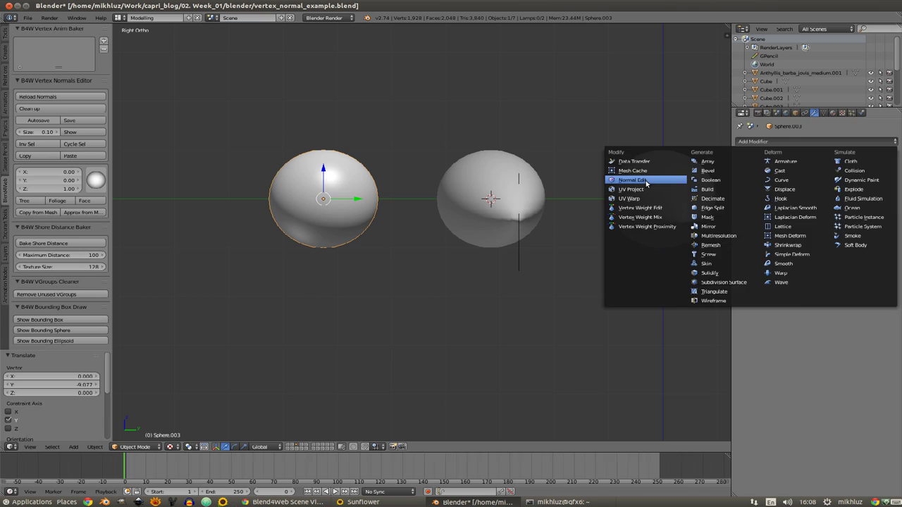
right_click(518, 218)
key("g")
left_click(354, 204)
left_click(761, 190)
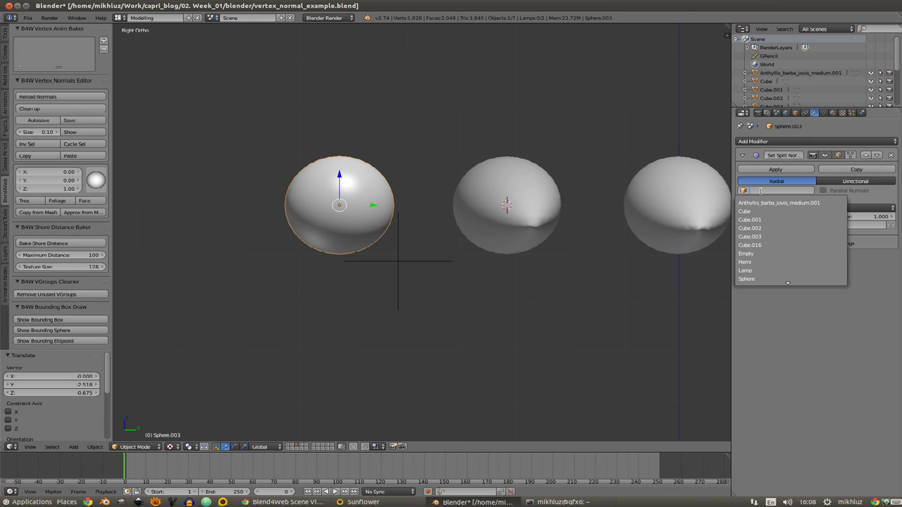
type("emp")
key("Return")
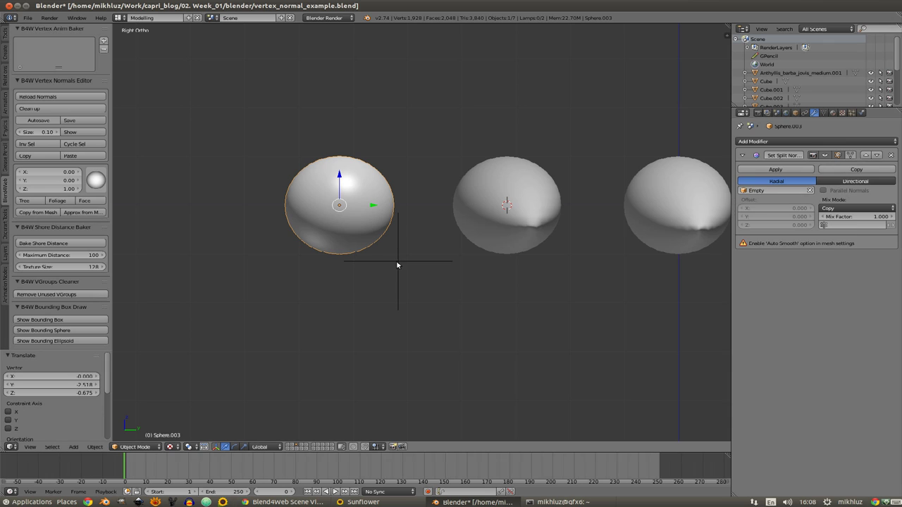
left_click(823, 113)
left_click(740, 167)
Move the Empty near the sphere's top and preview the bent normals in edit mode
right_click(401, 264)
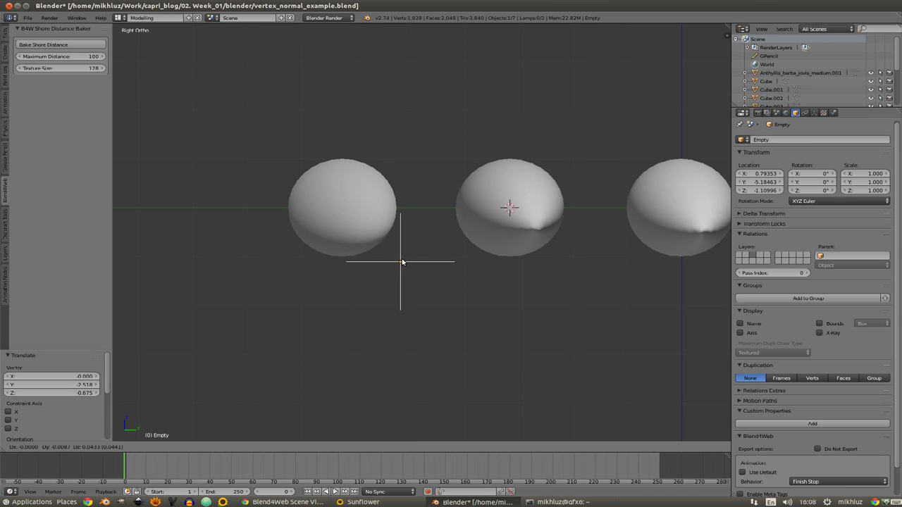
key("g")
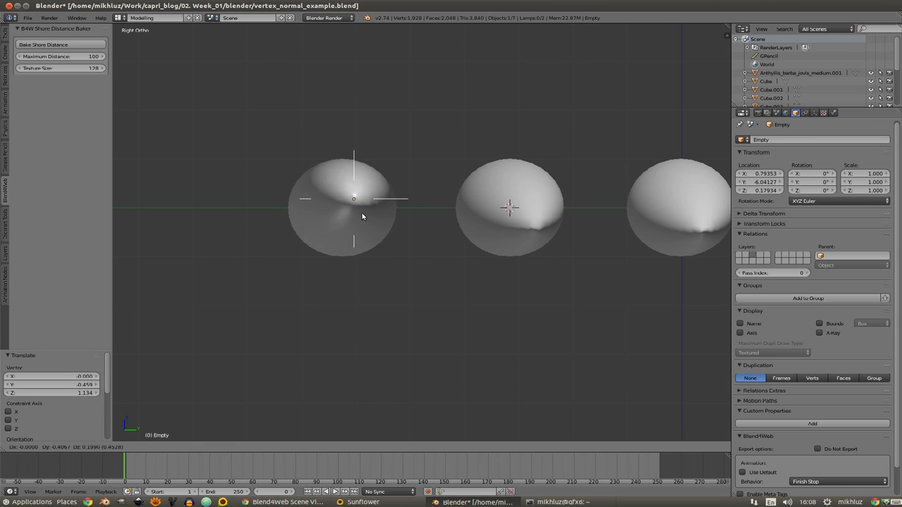
left_click(341, 226)
right_click(378, 200)
key("Tab")
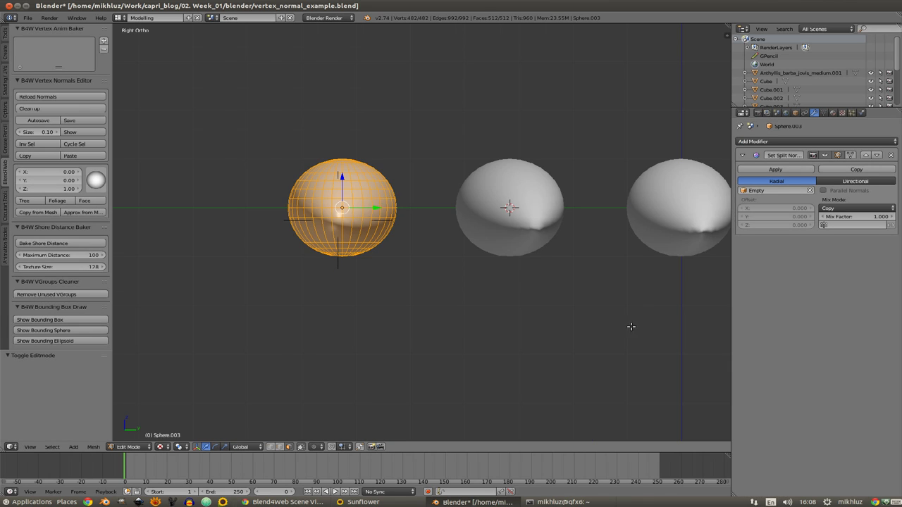
key("n")
key("n")
key("Tab")
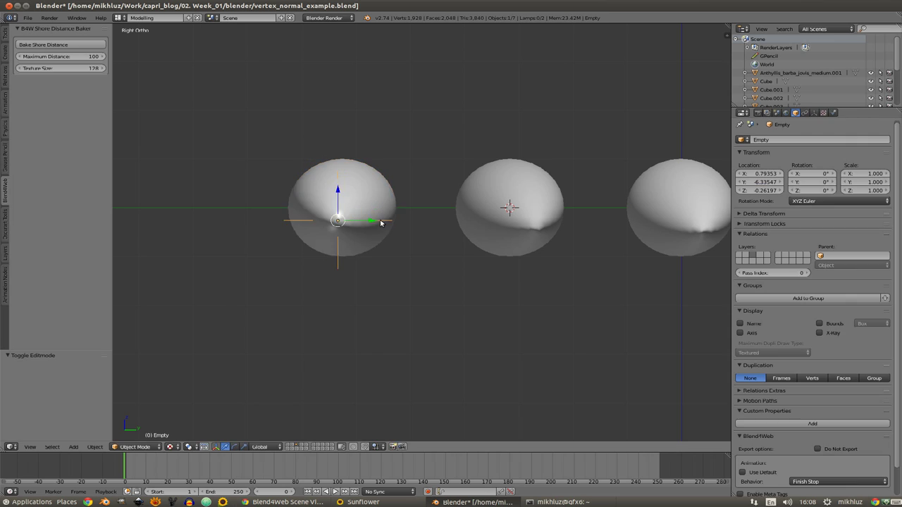
key("Tab")
key("Tab")
left_click(890, 155)
key("Tab")
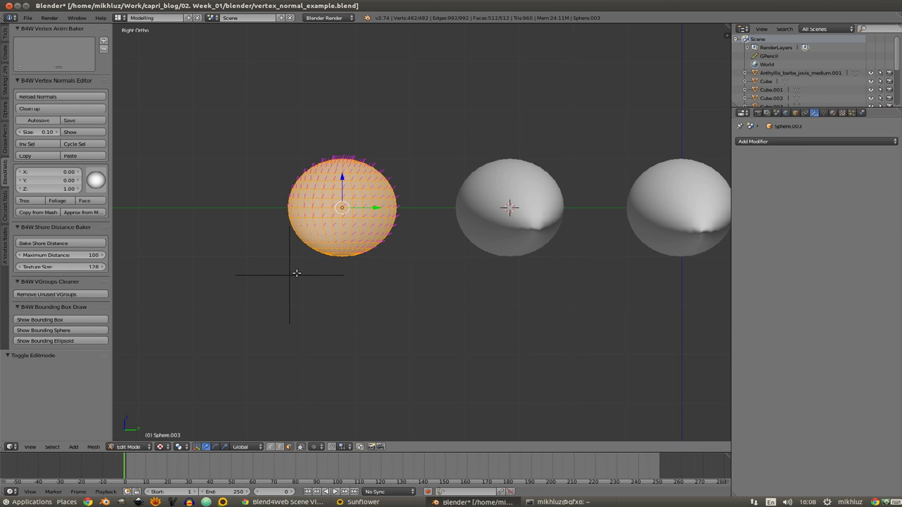
key("Tab")
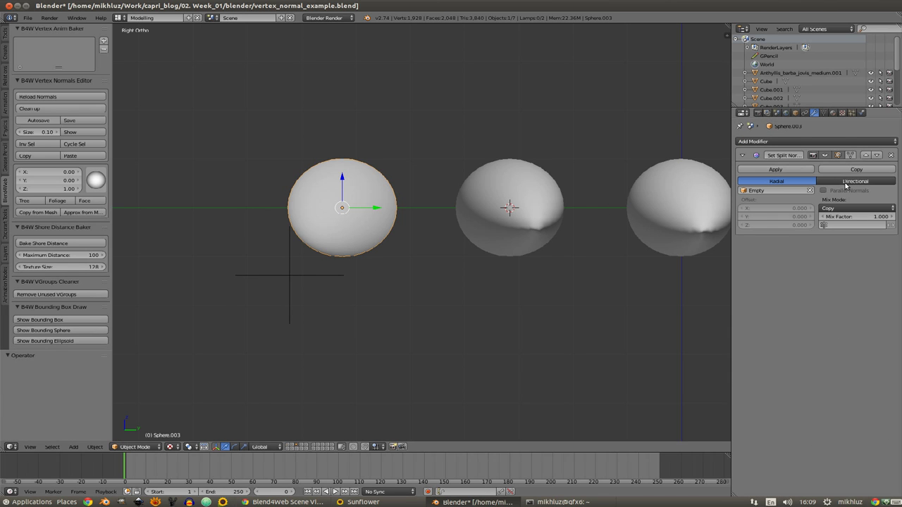
Switch to Directional mode, move the Empty below the sphere, and apply the modifier
right_click(290, 297)
key("g")
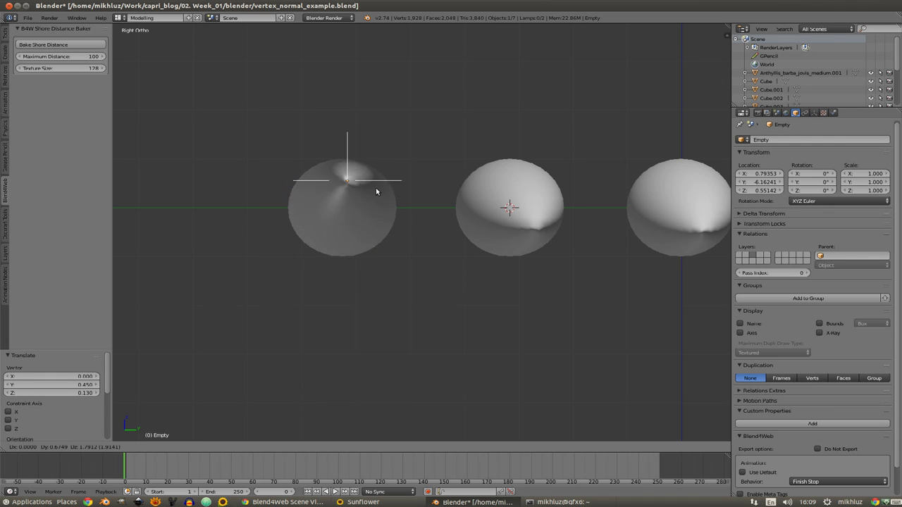
left_click(335, 291)
right_click(342, 232)
left_click(849, 184)
right_click(295, 288)
key("g")
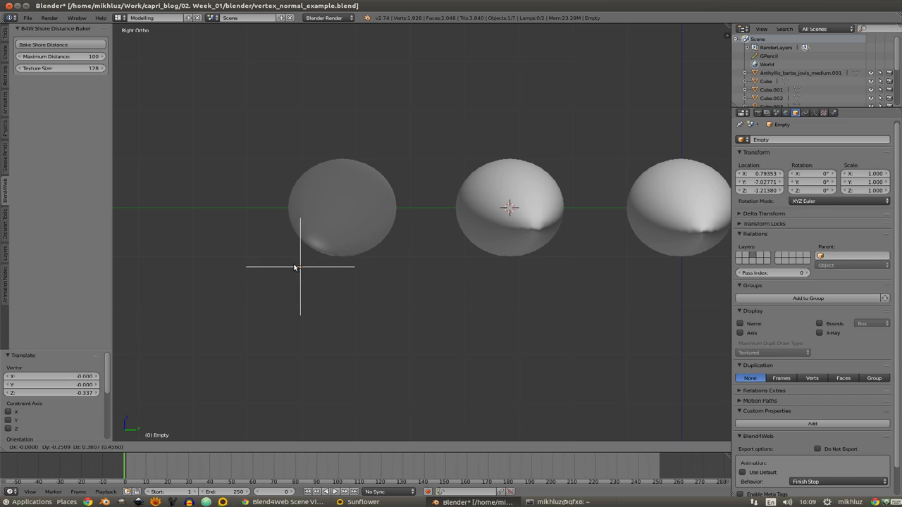
left_click(296, 269)
right_click(365, 218)
left_click(775, 170)
key("Tab")
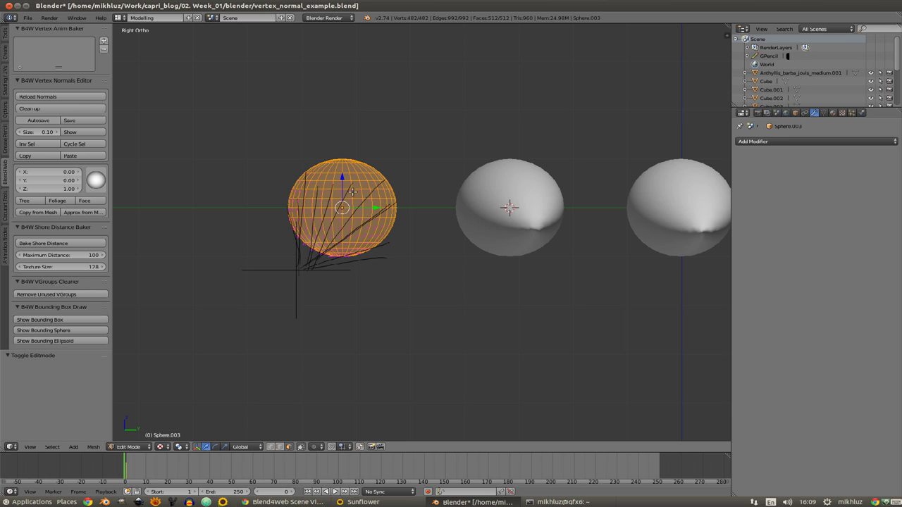
In the sidebar's Grease Pencil settings, make the Before onion-skin colour red
key("n")
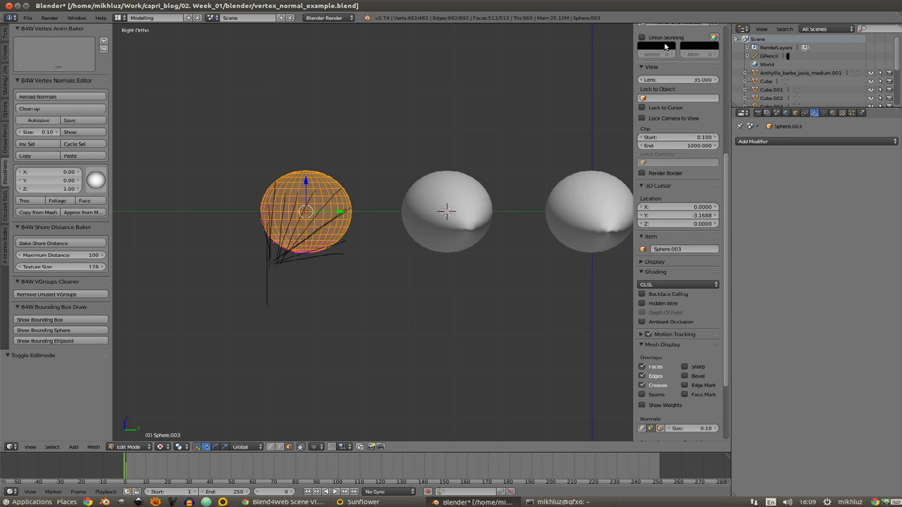
left_click(656, 46)
left_click(705, 81)
scroll(682, 73, "up", 1)
scroll(718, 145, "up", 5)
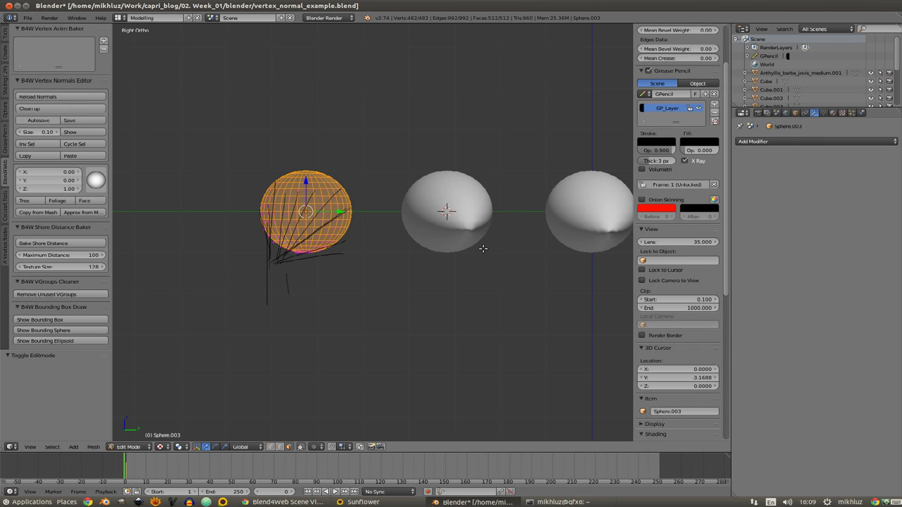
Make the After onion-skin colour and the annotation stroke colour red, then hide the sidebar
left_click(662, 211)
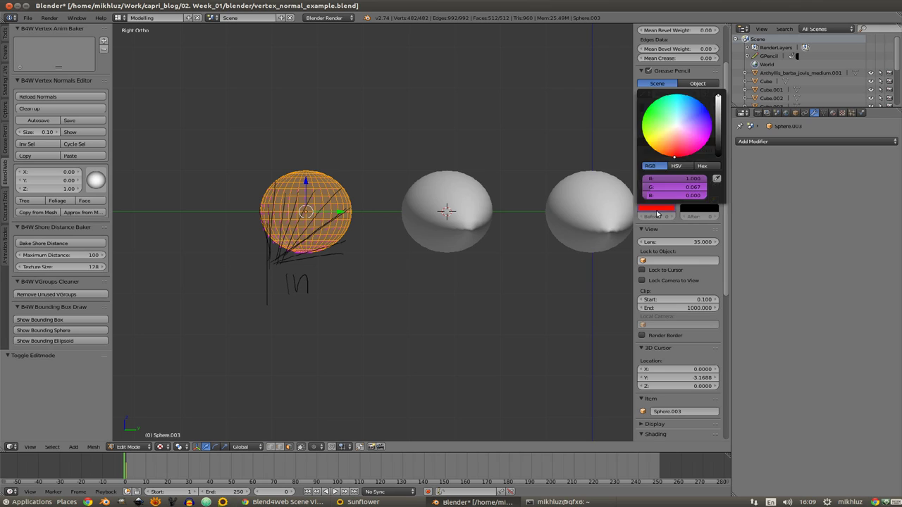
right_click(663, 212)
left_click(662, 211)
left_click(675, 157)
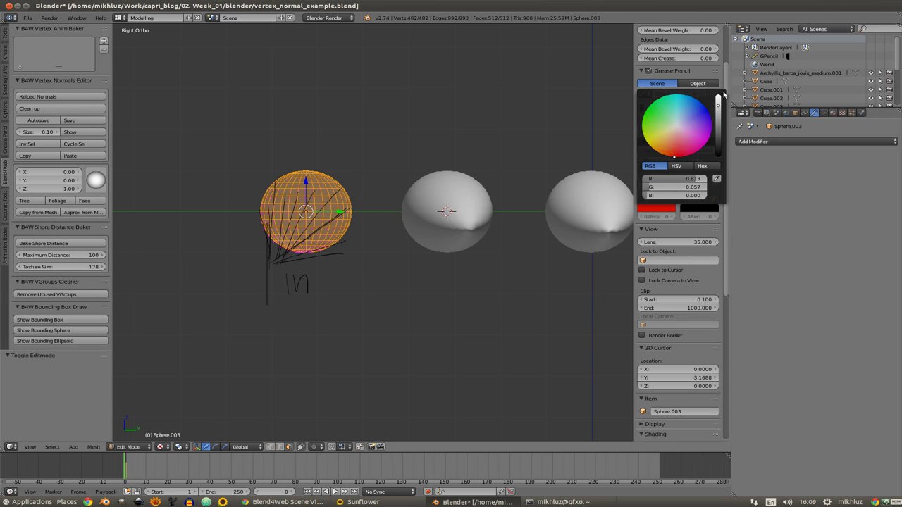
left_click(697, 210)
key("ctrl+v")
left_click(663, 142)
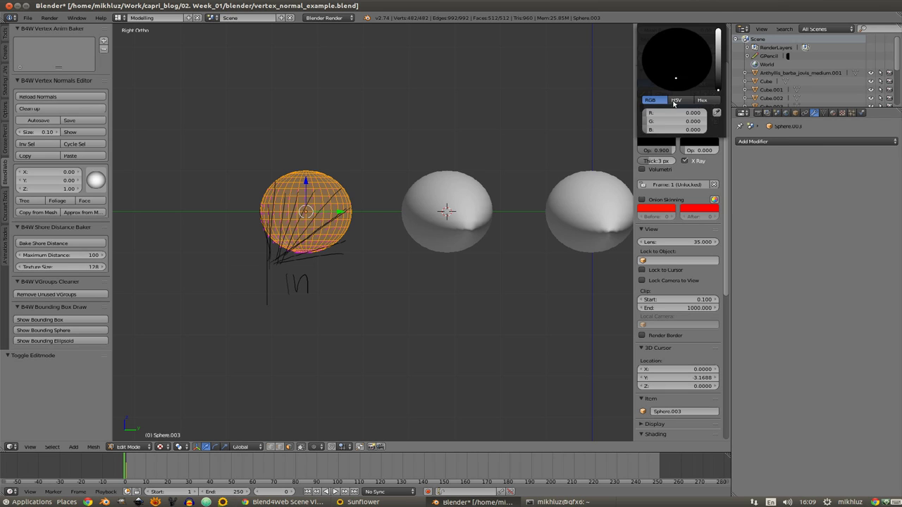
key("ctrl+v")
key("n")
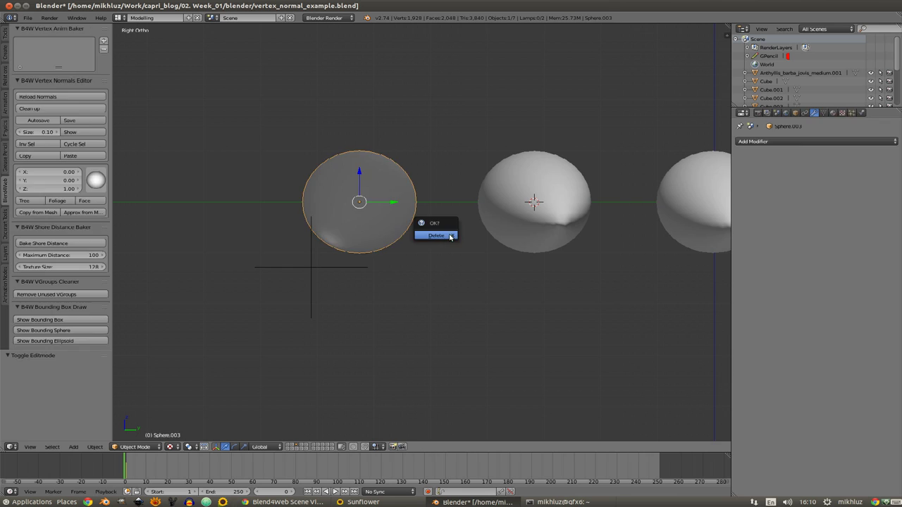
Confirm deleting the left sphere and orbit to an angled view
left_click(449, 235)
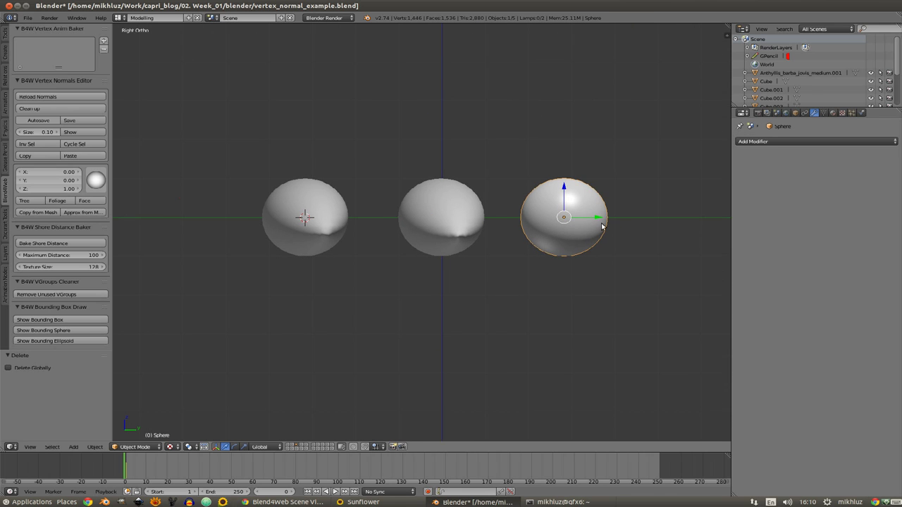
middle_click_drag(505, 242, 521, 252)
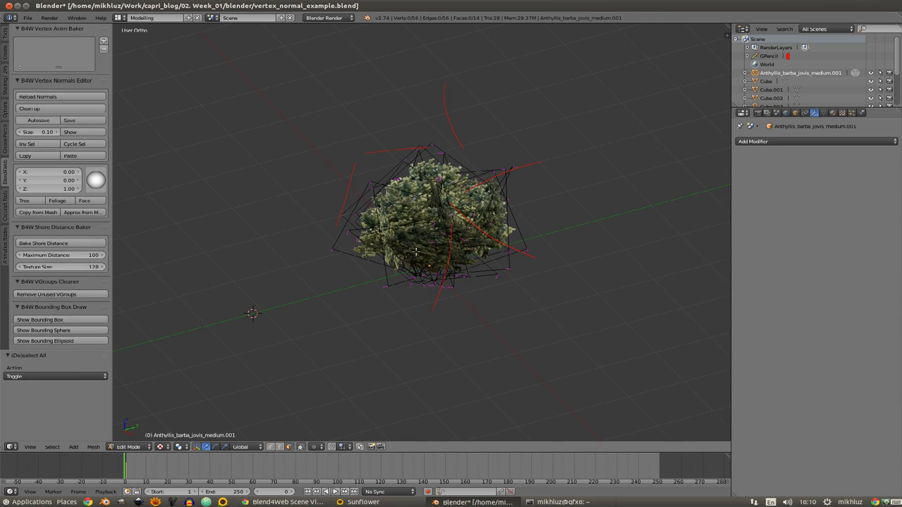
Inspect the bush's vertex normals from a higher viewpoint, then hide them again
key("Tab")
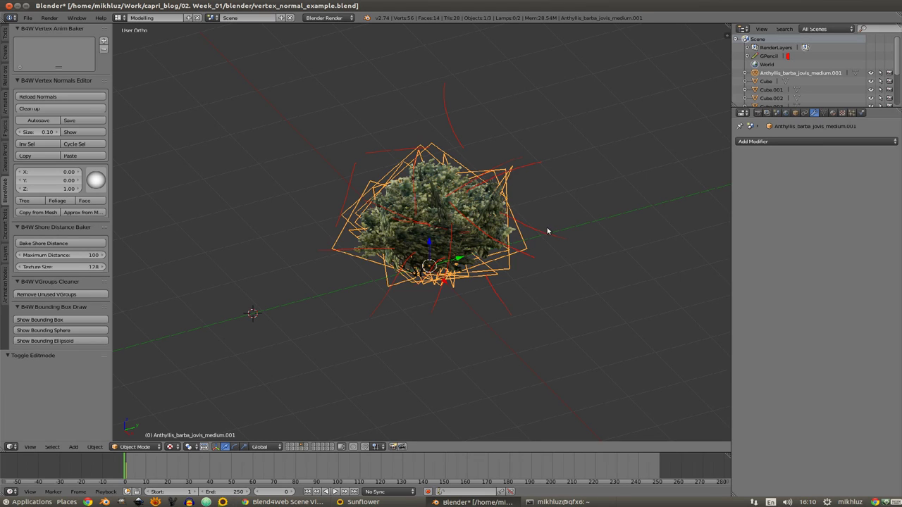
key("Tab")
key("Tab")
left_click(83, 134)
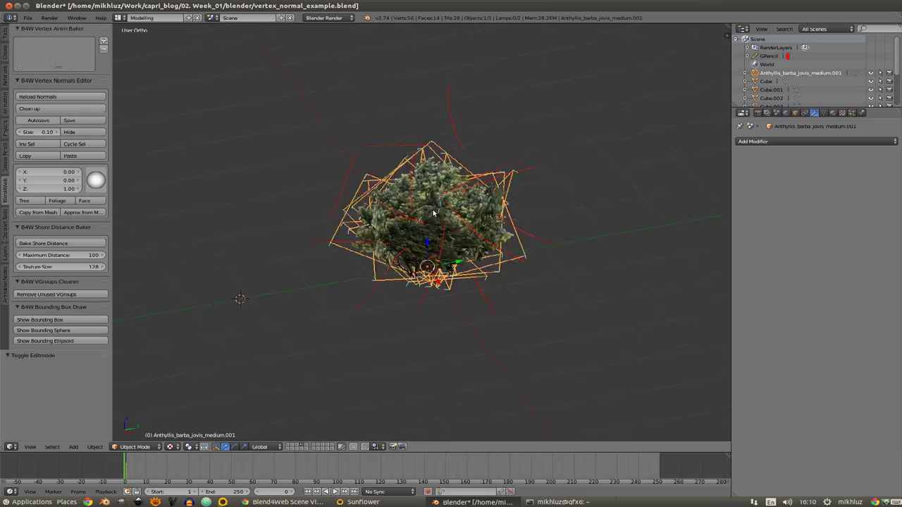
middle_click_drag(451, 212, 487, 125)
key("n")
key("n")
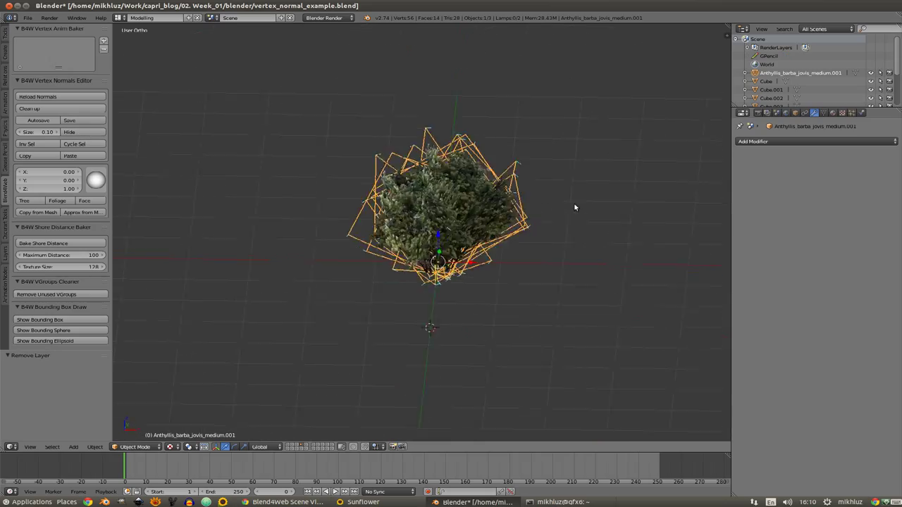
mouse_move(574, 202)
middle_mouse_down()
mouse_move(464, 190)
mouse_move(536, 188)
mouse_move(502, 242)
middle_mouse_up()
left_click(84, 134)
Duplicate the bush and move the copy along Y beside the original
key("shift+d")
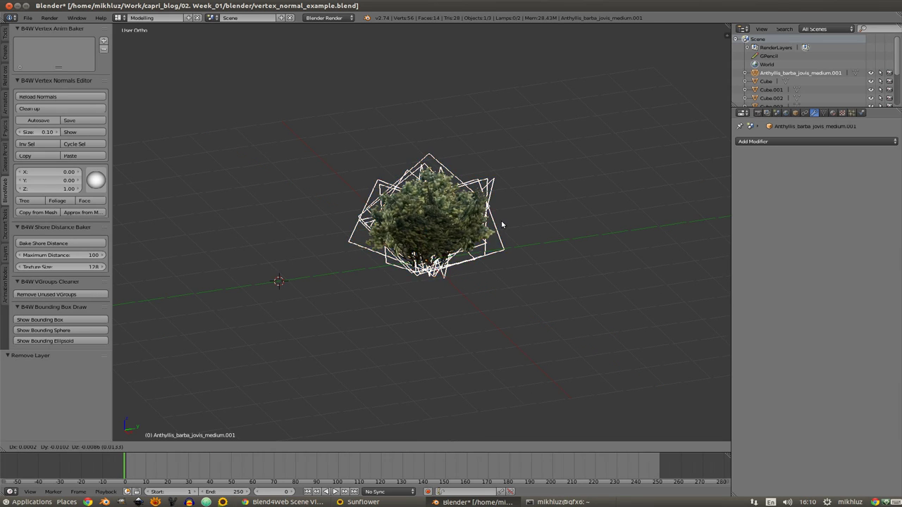
key("y")
left_click(278, 280)
key("g")
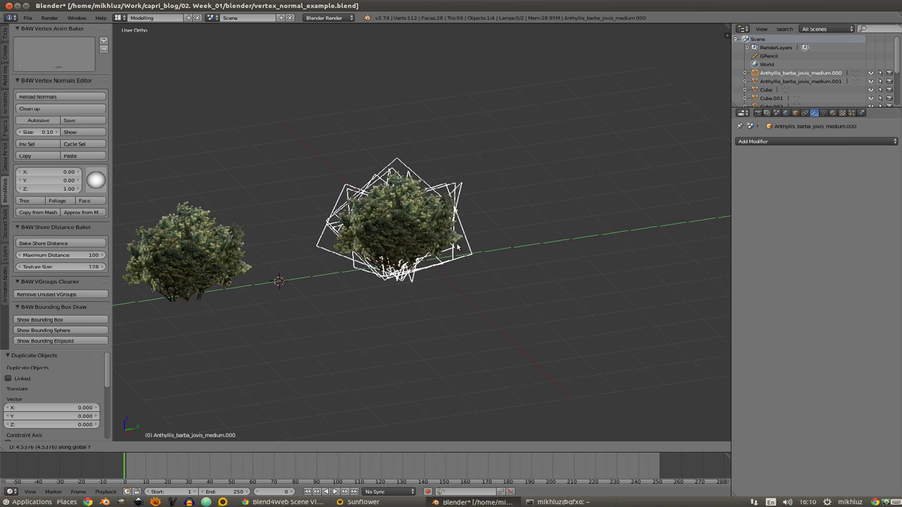
left_click(472, 239)
Snap the 3D cursor to the copy's whole mesh and return to Object Mode
key("Tab")
key("a")
key("a")
key("alt+n")
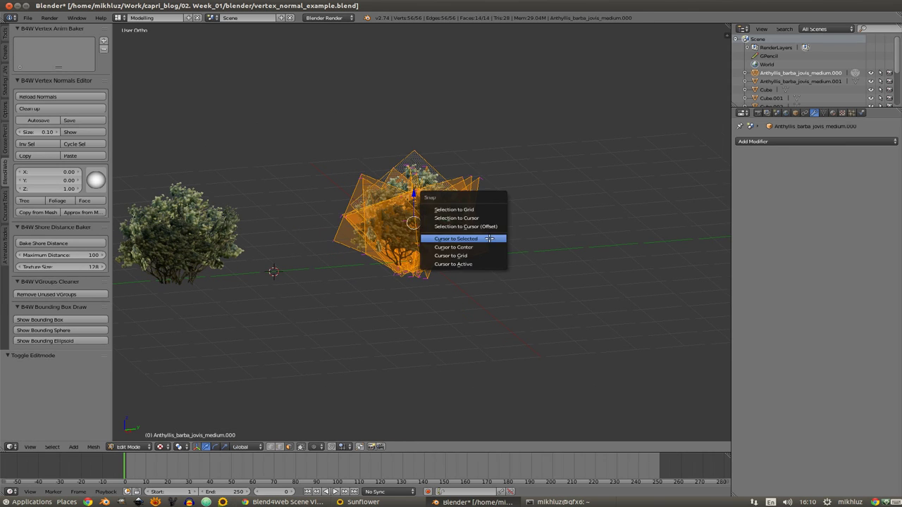
left_click(476, 236)
key("Tab")
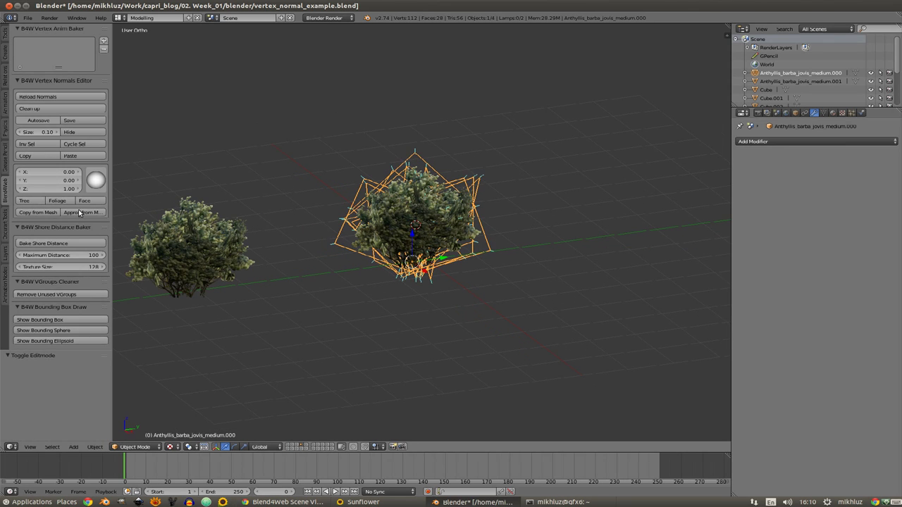
Set the Grease Pencil sketch stroke colour to red in the sidebar
key("n")
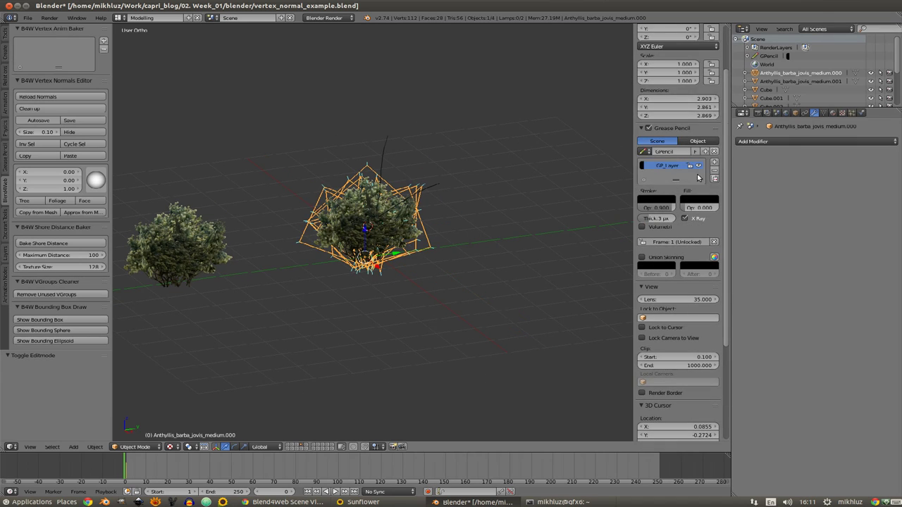
left_click(673, 201)
left_click_drag(717, 136, 718, 88)
left_click(698, 111)
key("n")
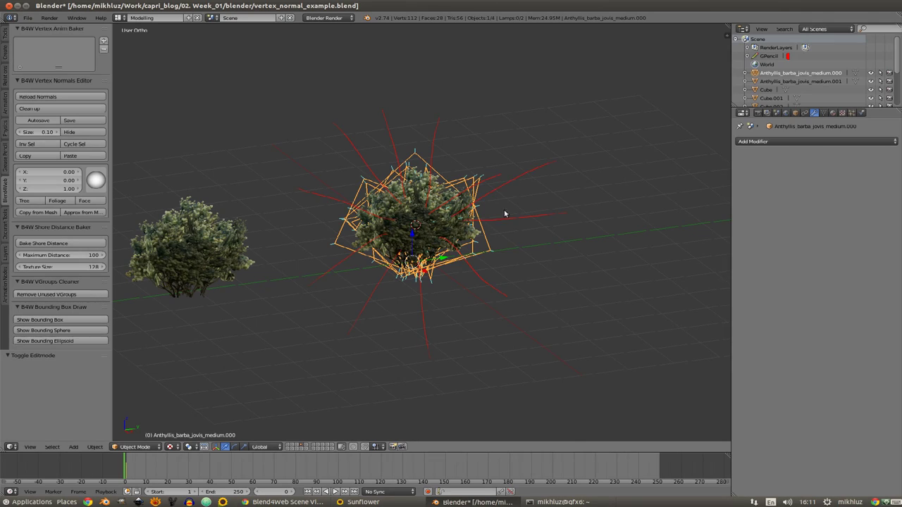
middle_click_drag(504, 214, 335, 246)
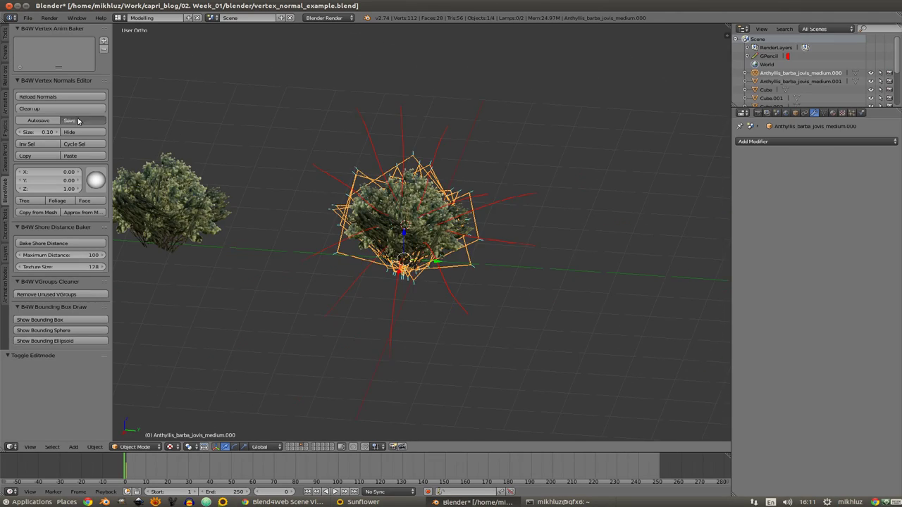
Turn on Blend4Web normals autosave and apply Shade Smooth to the bush
left_click(39, 120)
key("Tab")
middle_click_drag(437, 267, 529, 241)
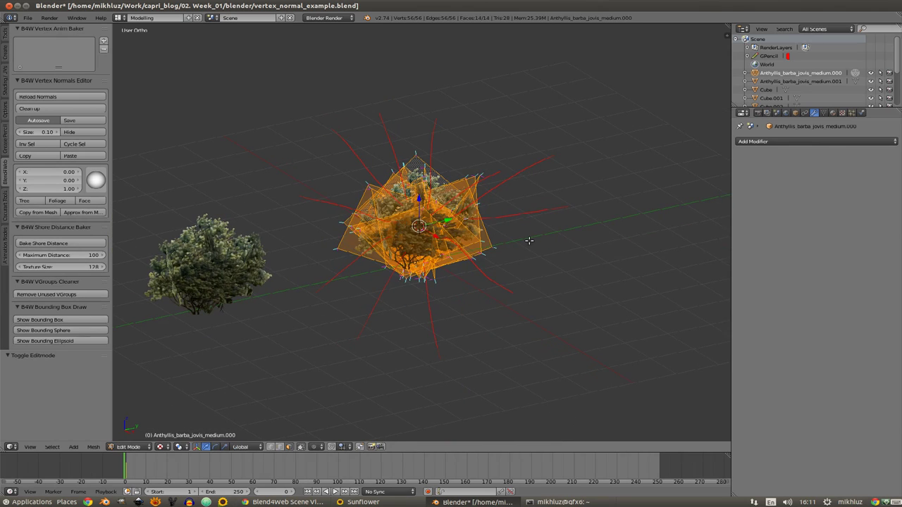
key("Tab")
left_click(6, 37)
left_click(38, 149)
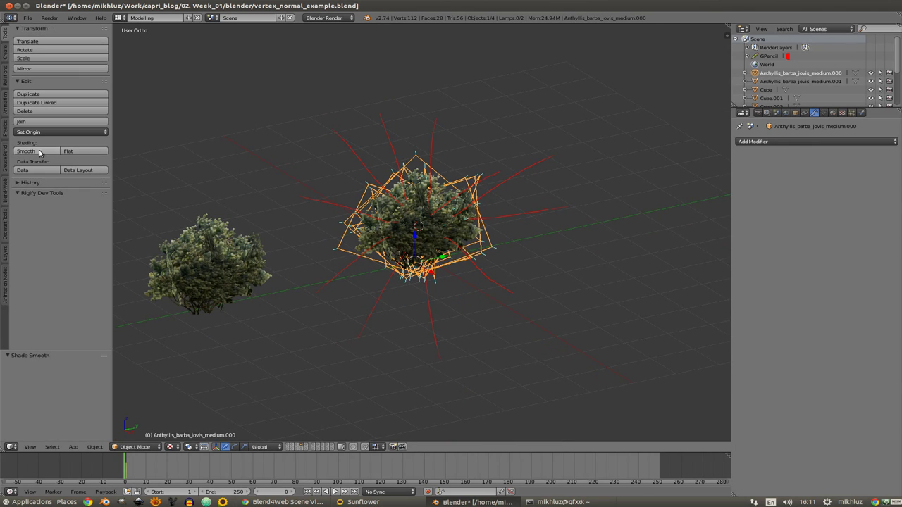
left_click(5, 191)
Duplicate the other bush and shift the copy 0.519 along the Y axis
right_click(261, 278)
key("shift+d")
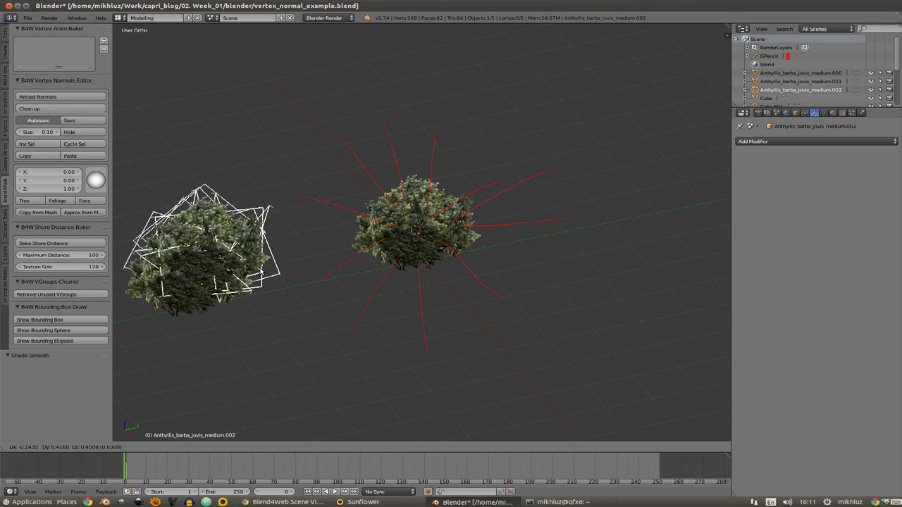
key("y")
left_click(673, 211)
middle_click_drag(673, 211, 497, 234, "shift")
left_click_drag(496, 234, 535, 235)
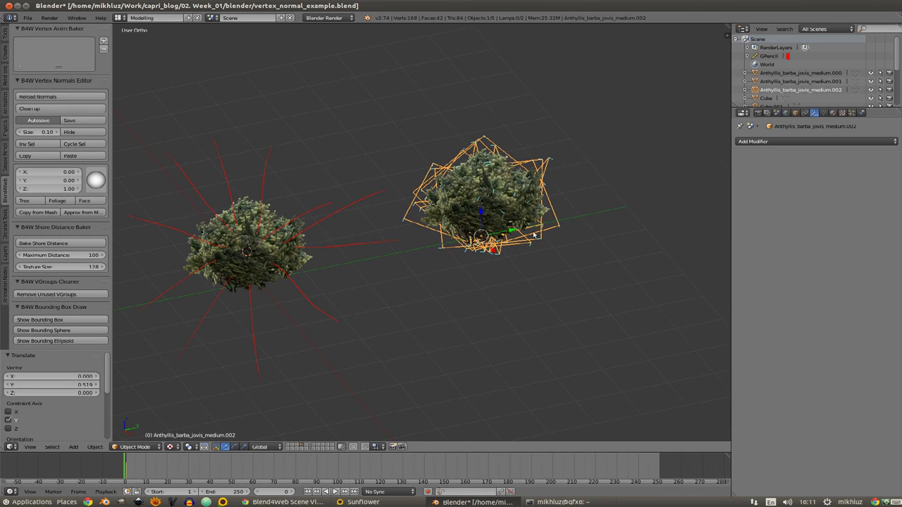
Snap the 3D cursor to the duplicate bush's centre
key("shift+s")
left_click(575, 251)
key("shift+a")
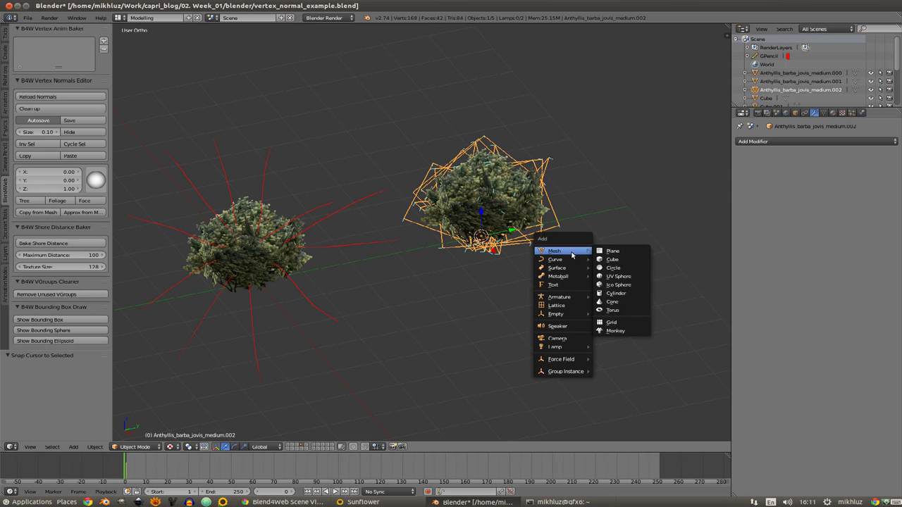
Add a Plain Axes Empty at the 3D cursor
key("Escape")
key("shift+a")
mouse_move(556, 313)
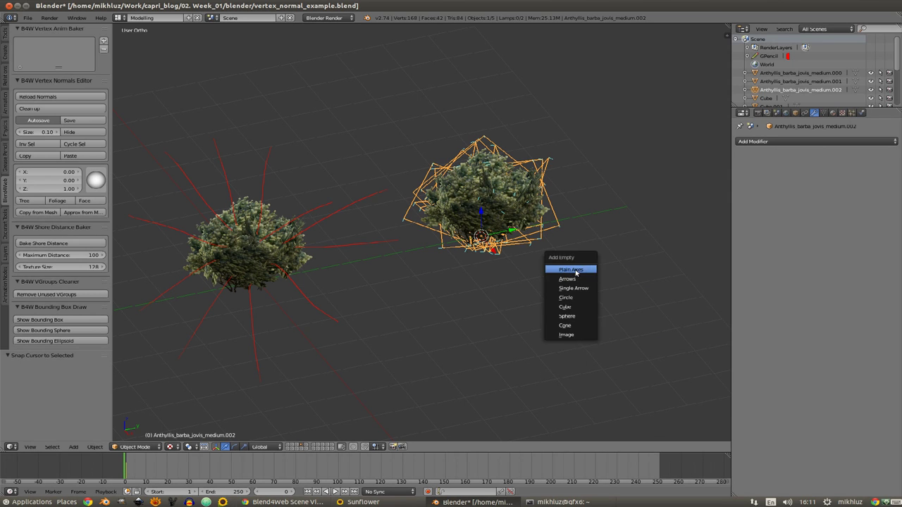
left_click(553, 267)
Give Anthyllis_barba_jovis_medium.002 a Normal Edit modifier with the Empty as its target
left_click(800, 90)
left_click(775, 142)
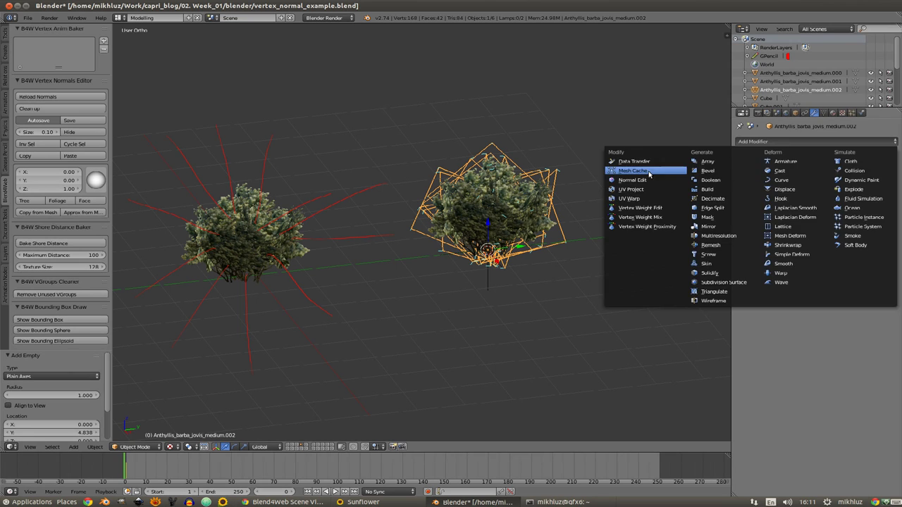
left_click(644, 182)
left_click(775, 190)
type("emp")
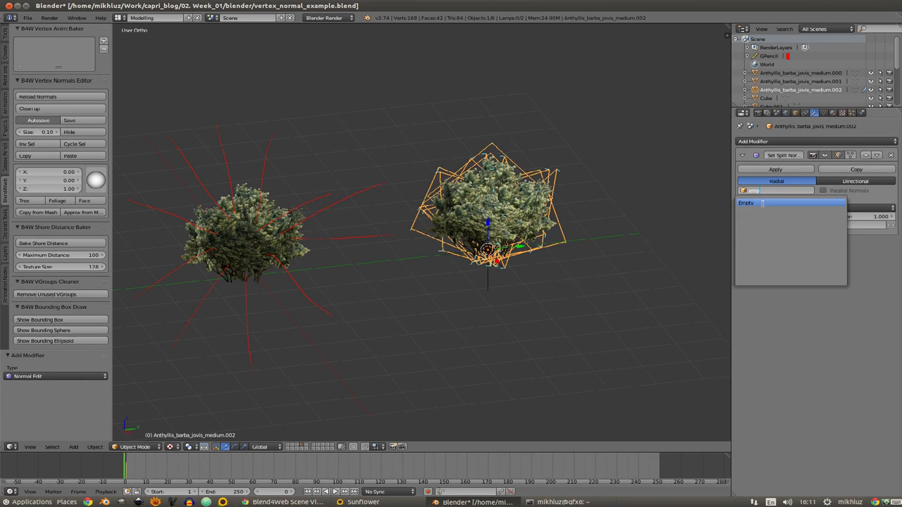
left_click(764, 203)
right_click(481, 284)
right_click(539, 210)
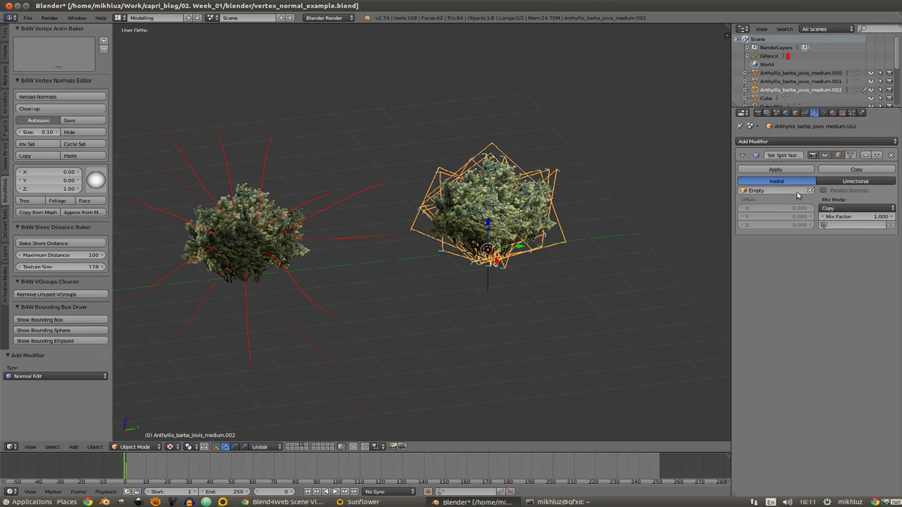
right_click(489, 274)
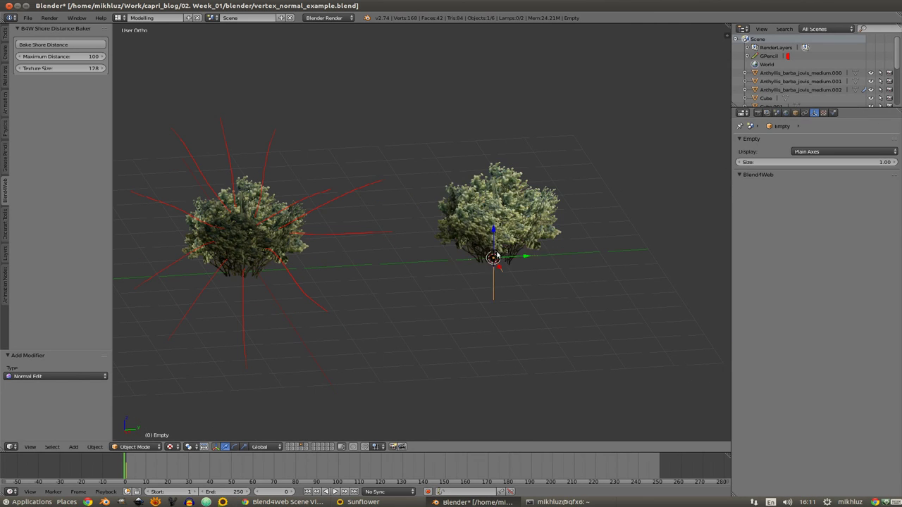
Move the Empty below the bush copy using the front and side views
key("KP_1")
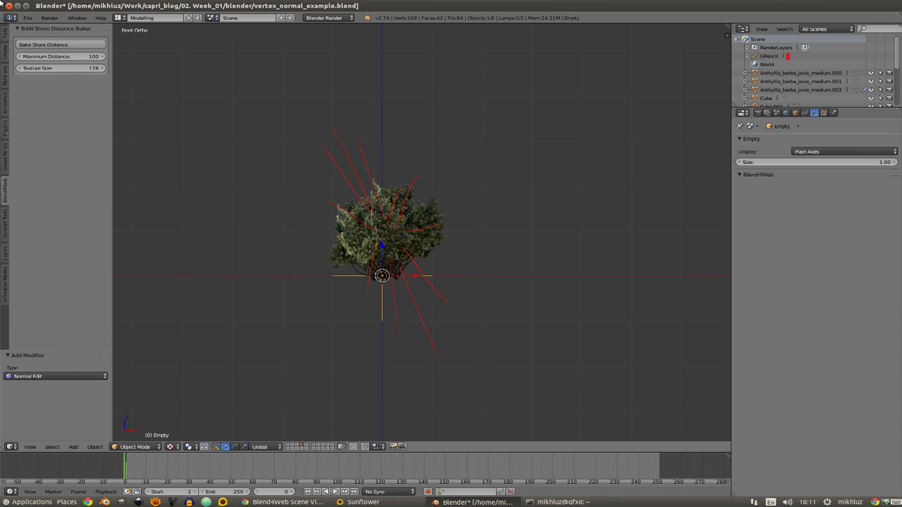
key("KP_3")
key("g")
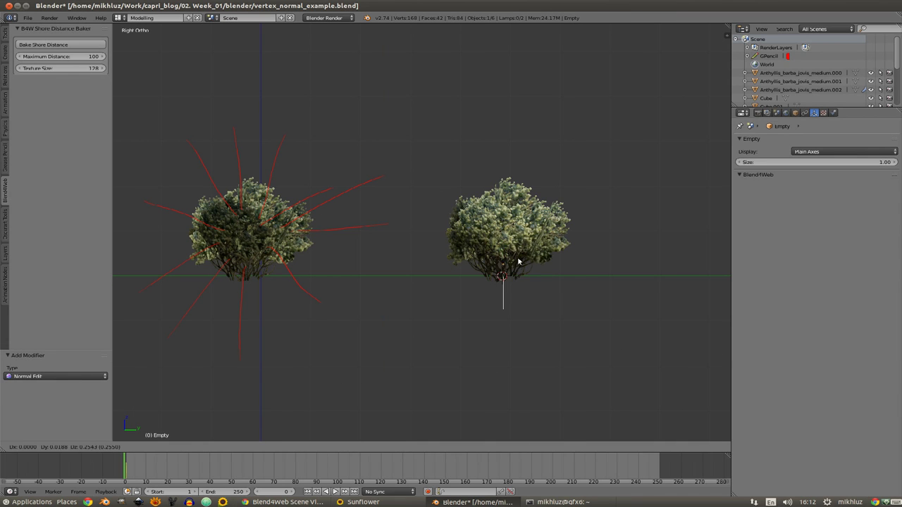
left_click(523, 247)
key("g")
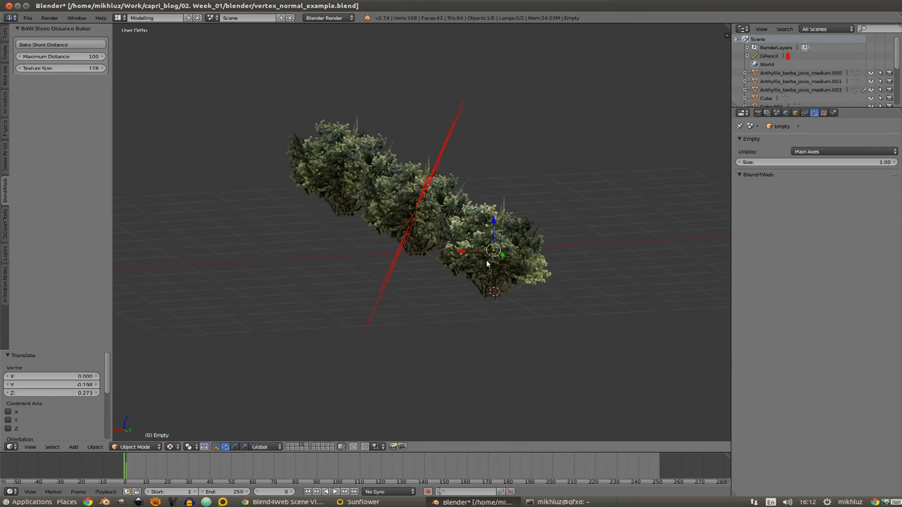
left_click(461, 232)
Nudge the Empty slightly while checking its placement in wireframe
key("KP_1")
key("z")
key("g")
left_click(352, 197)
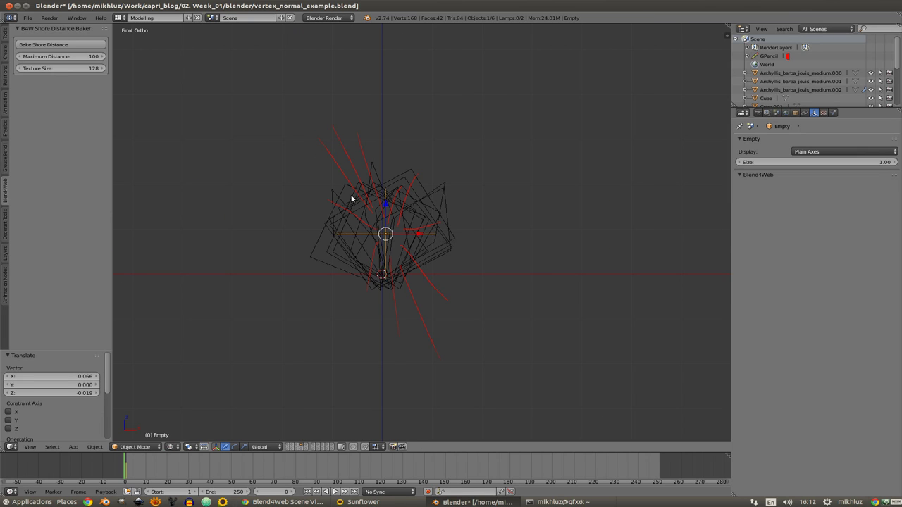
key("KP_3")
key("z")
scroll(335, 247, "down", 1)
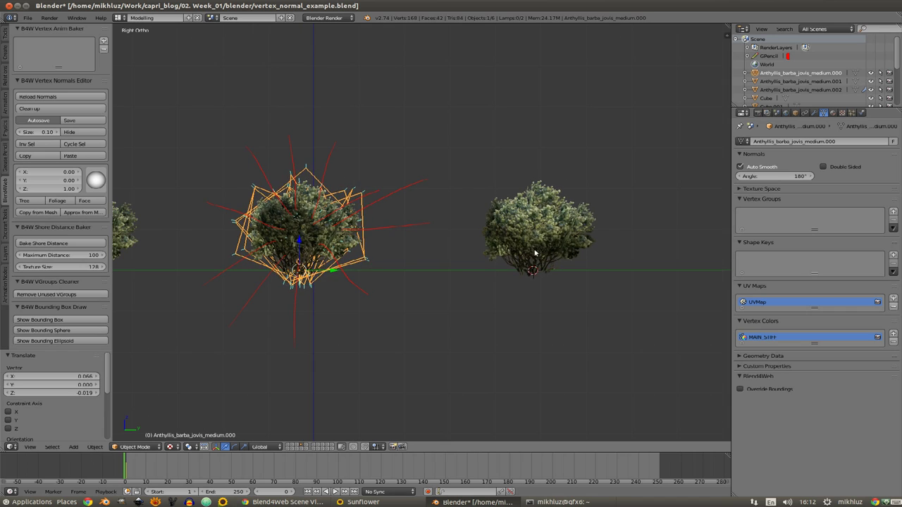
Reselect the duplicate bush, select all its vertices in Edit Mode, and show the sidebar
right_click(539, 255)
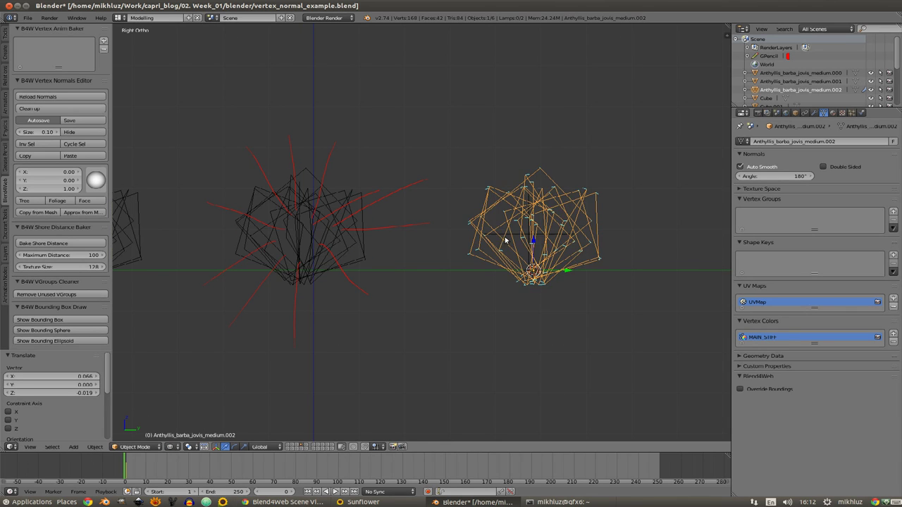
right_click(572, 244)
scroll(572, 244, "up", 1, "ctrl")
middle_click_drag(571, 243, 576, 236)
right_click(576, 236)
key("Tab")
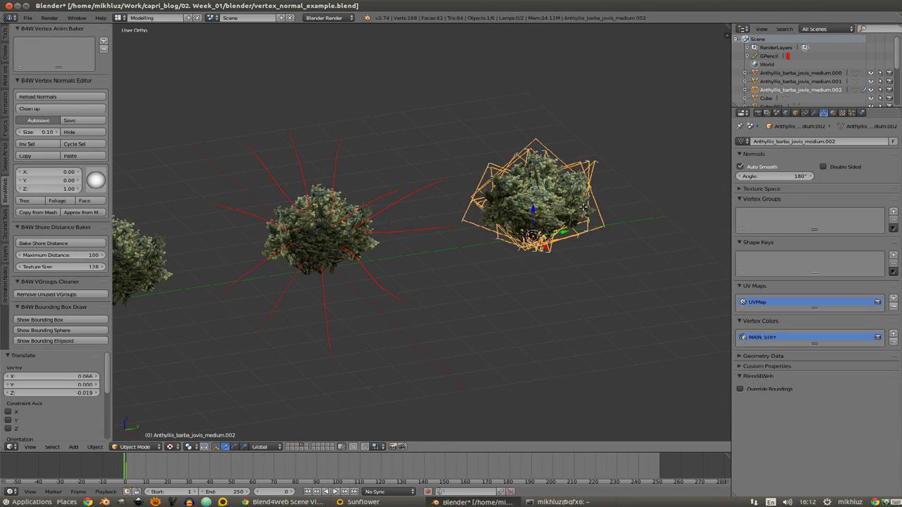
key("a")
key("n")
scroll(722, 324, "down", 1)
Apply the Normal Edit modifier and inspect the resulting normals in Edit Mode
left_click(814, 112)
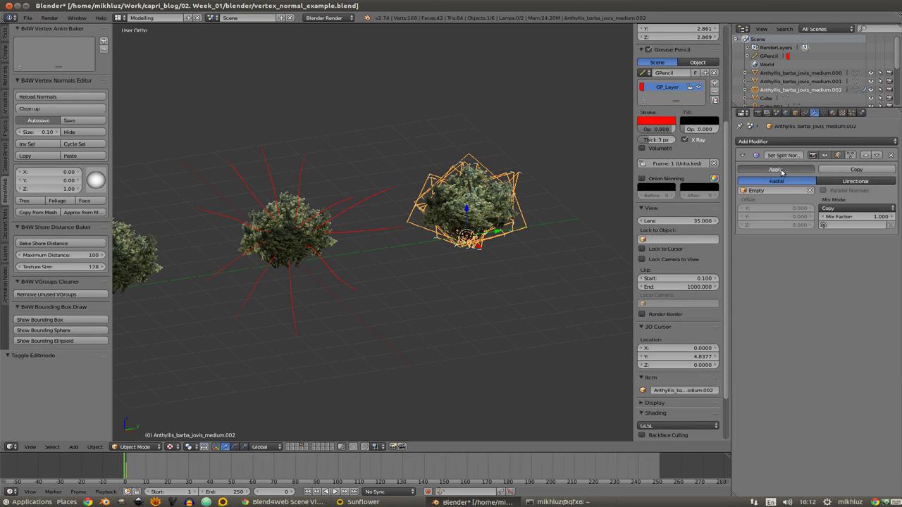
scroll(352, 247, "up", 2)
left_click(70, 134)
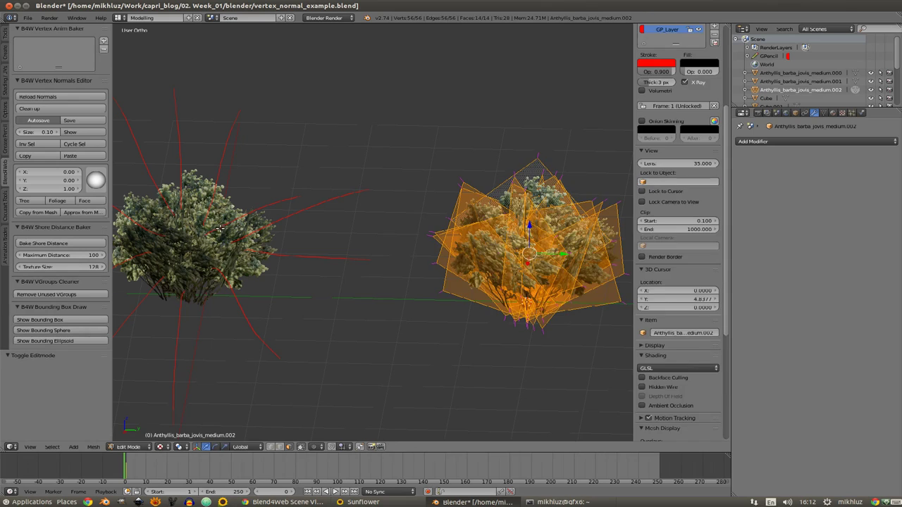
right_click(517, 243)
key("Tab")
middle_click_drag(496, 207, 475, 220)
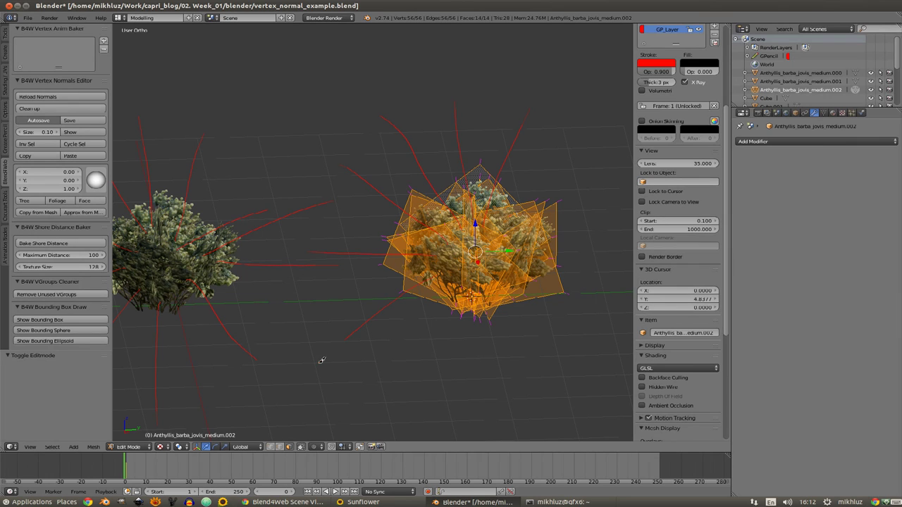
key("Tab")
Select Anthyllis_barba_jovis_medium.000 and orbit to compare it with the modified copy
middle_click_drag(367, 195, 493, 195, "shift")
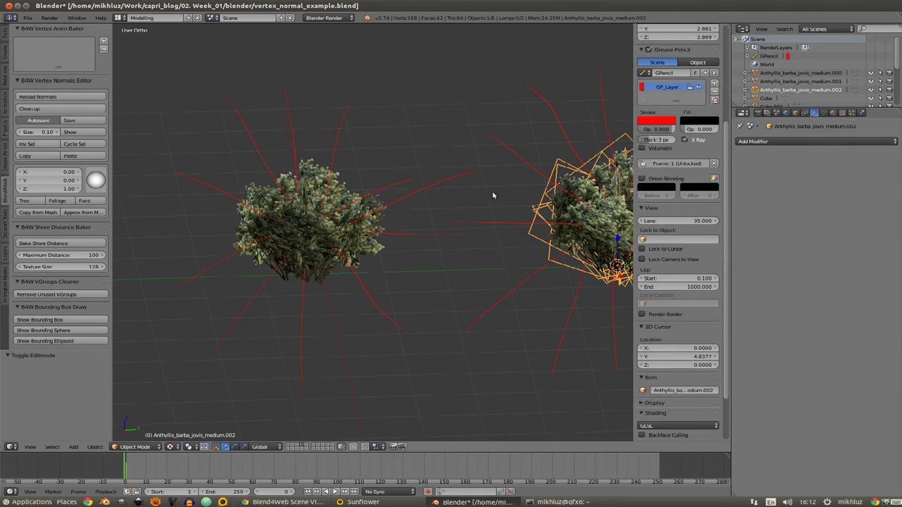
right_click(310, 204)
left_click(6, 38)
left_click(5, 189)
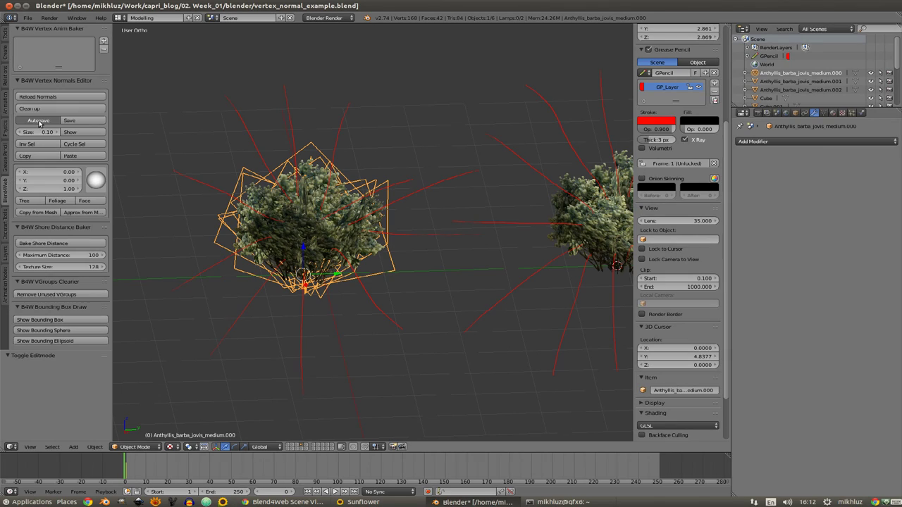
left_click(6, 38)
mouse_move(317, 164)
middle_mouse_down()
mouse_move(552, 215)
mouse_move(222, 213)
mouse_move(354, 210)
middle_mouse_up()
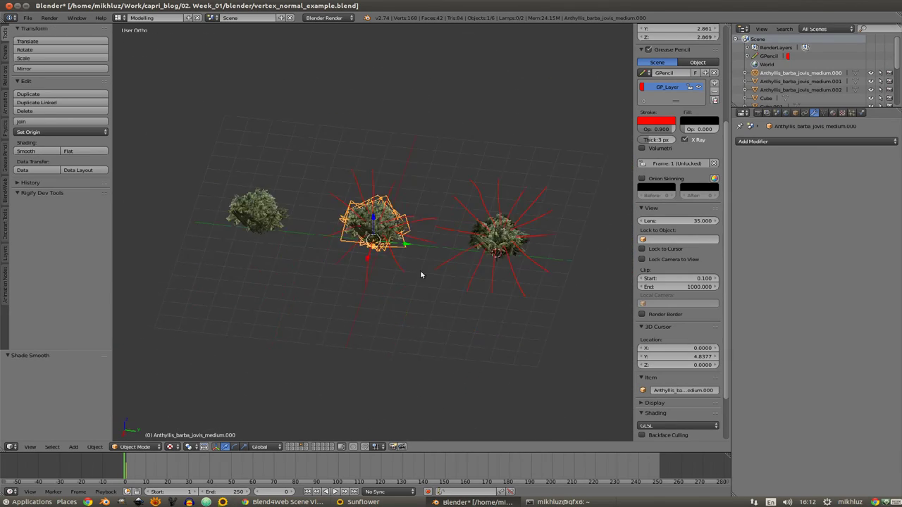